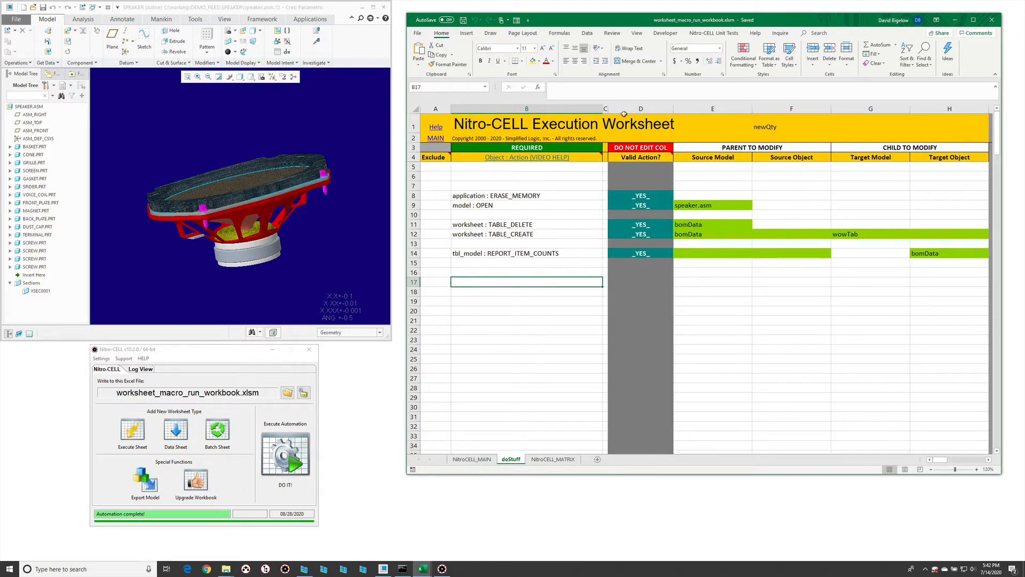
click(662, 33)
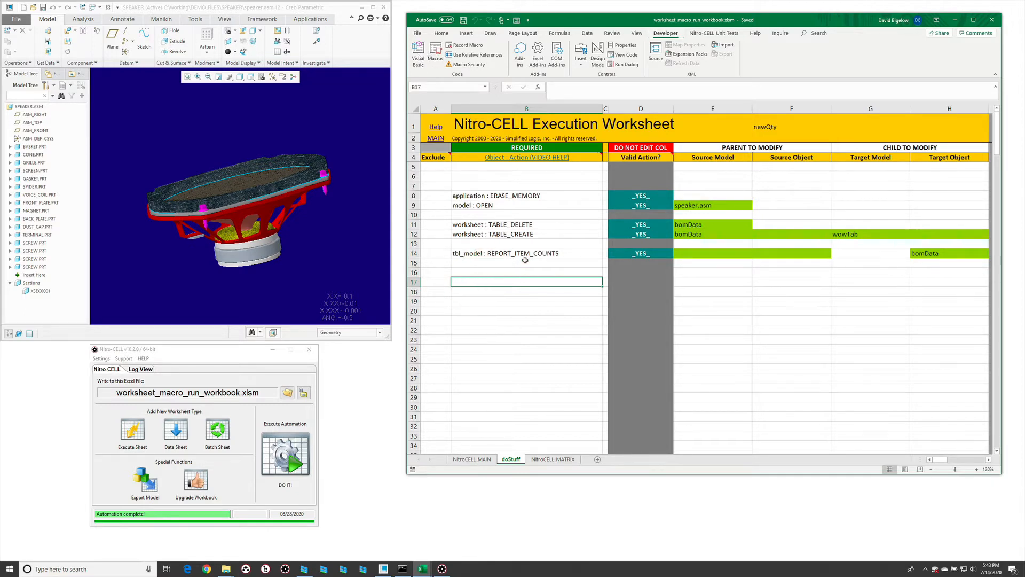
click(521, 194)
click(491, 236)
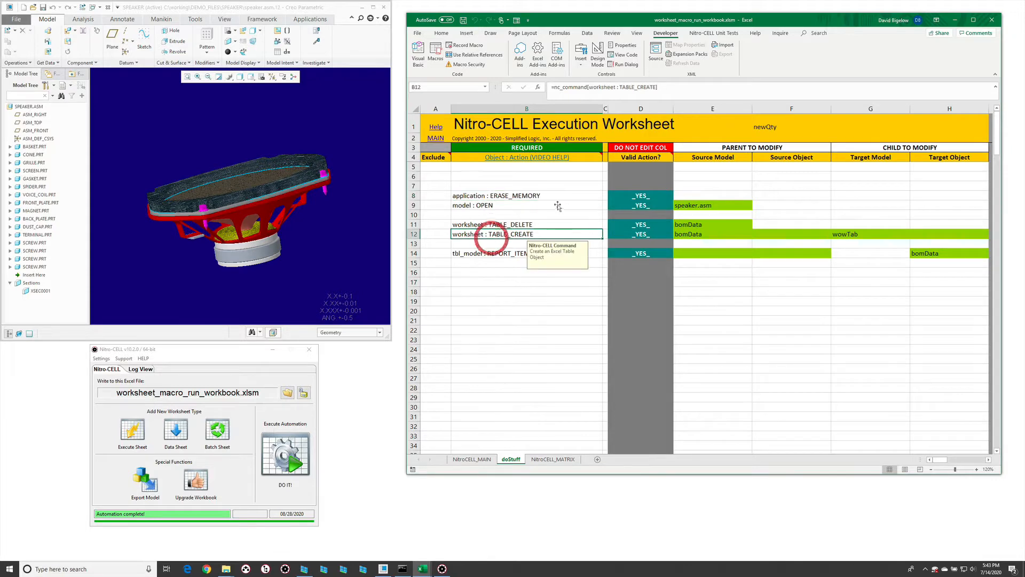
click(318, 248)
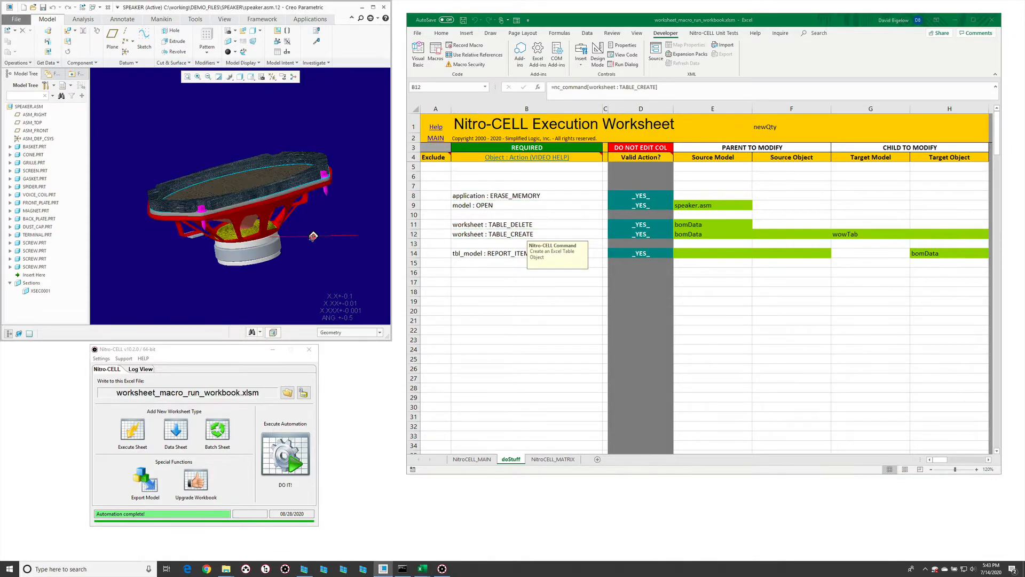
drag(314, 236, 312, 241)
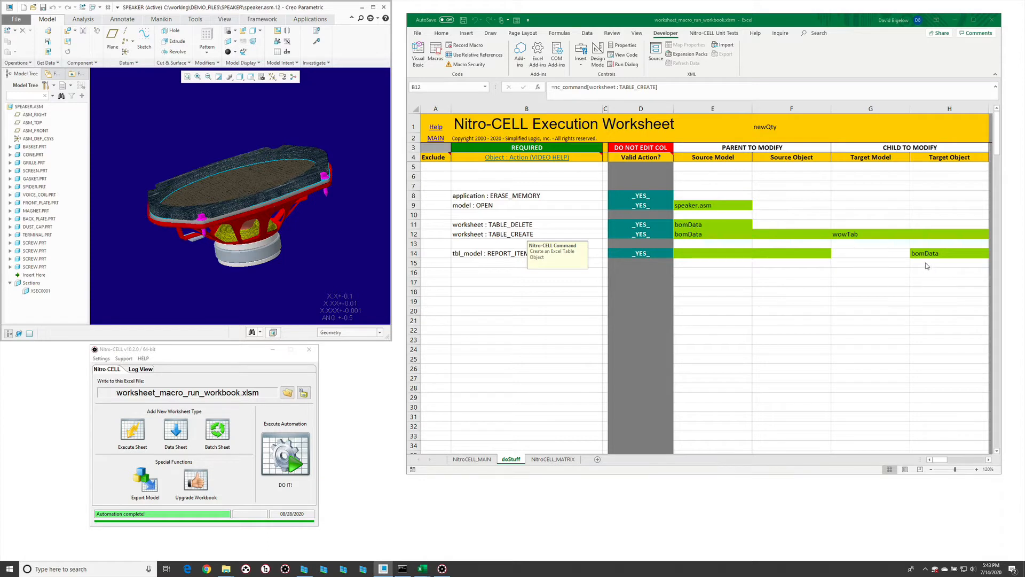
click(457, 318)
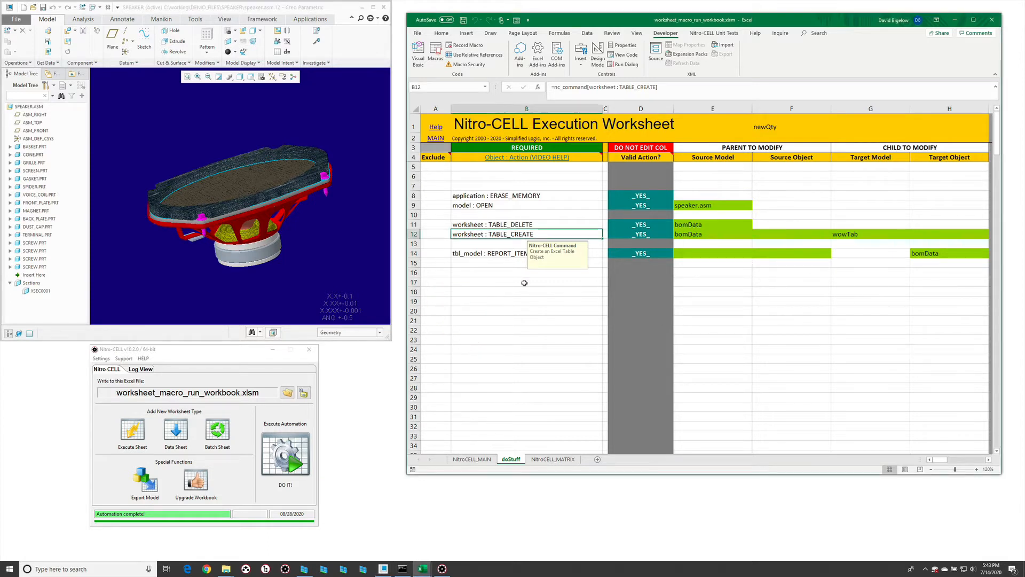
click(507, 281)
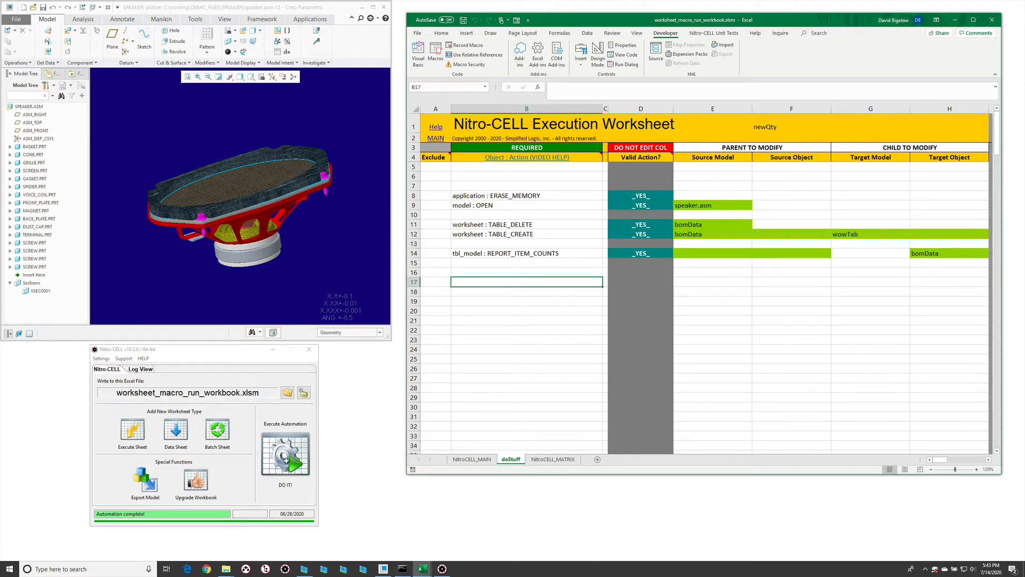
Run the Nitro-CELL automation, and fit columns A to E of the generated wowTab sheet to their contents.
click(287, 460)
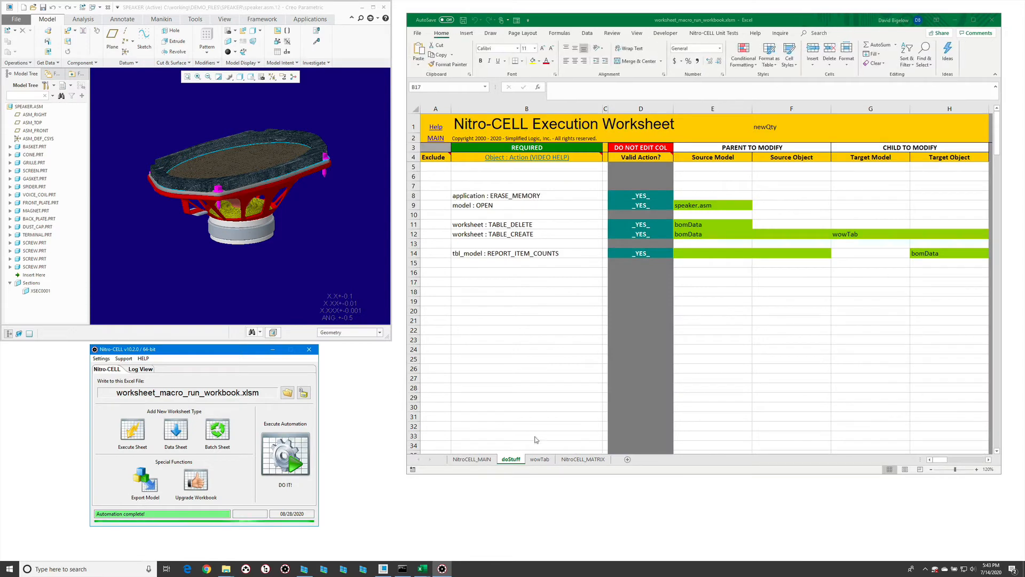
click(540, 459)
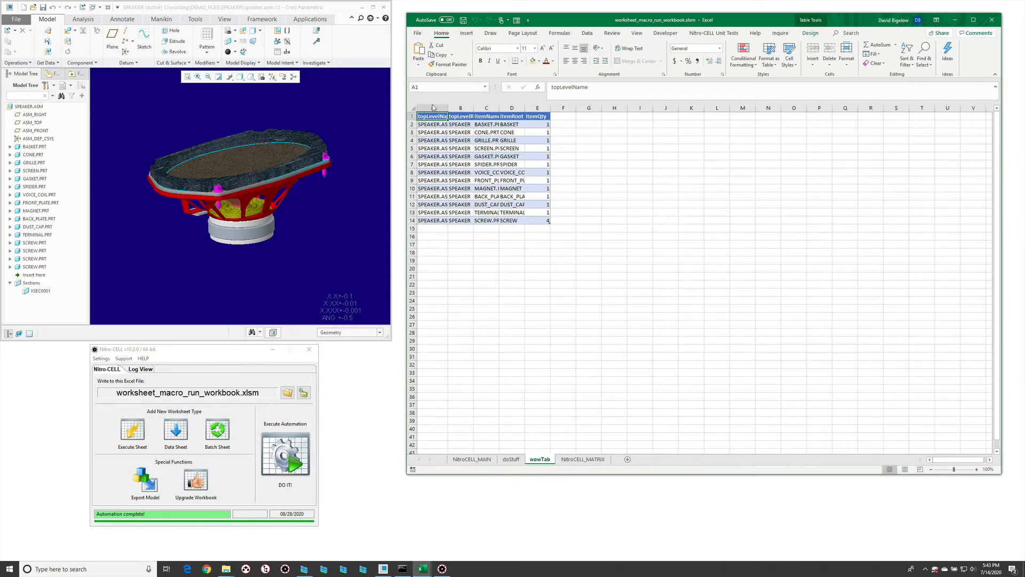
click(433, 108)
shift+click(537, 108)
double_click(524, 107)
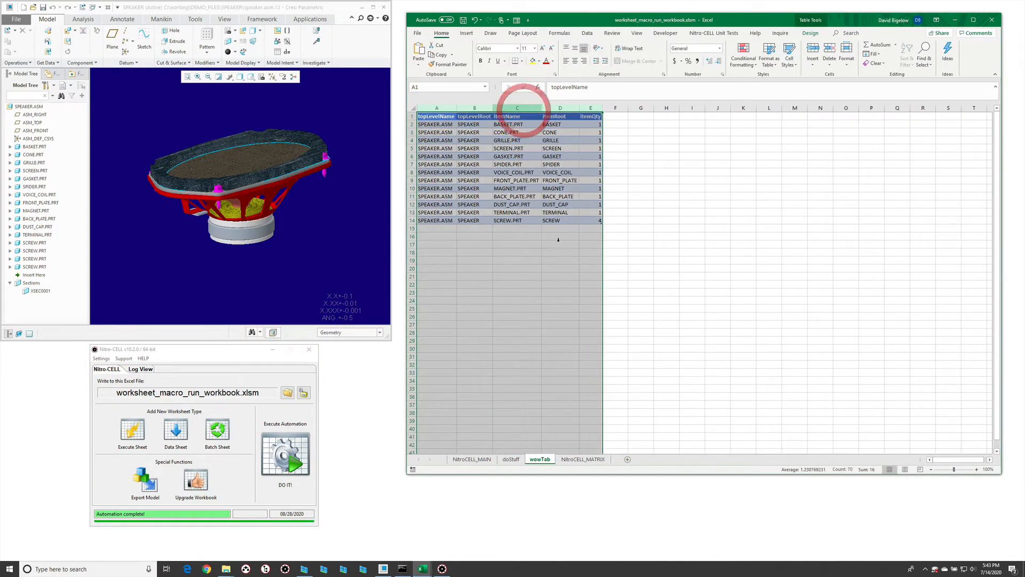
click(558, 241)
Exclude the application : ERASE_MEMORY and model : OPEN rows on the doStuff sheet by marking them with x.
click(511, 459)
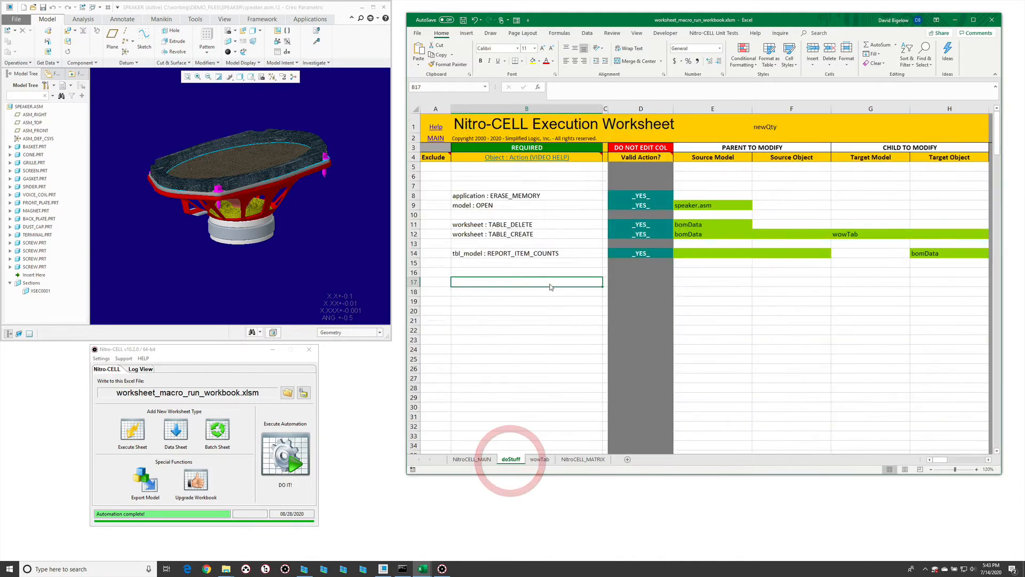
click(439, 197)
text(x)
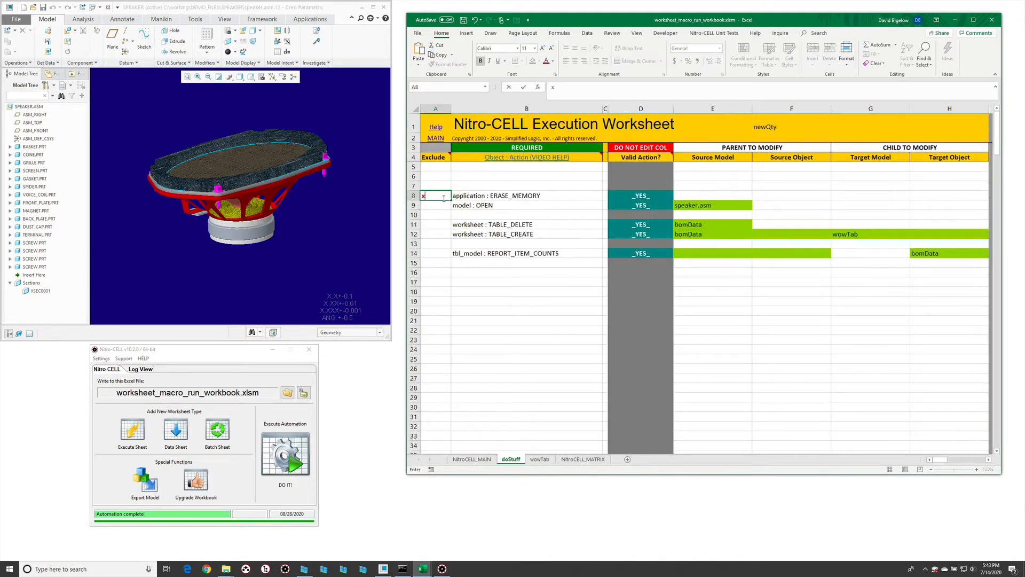
key(Return)
text(x)
key(Return)
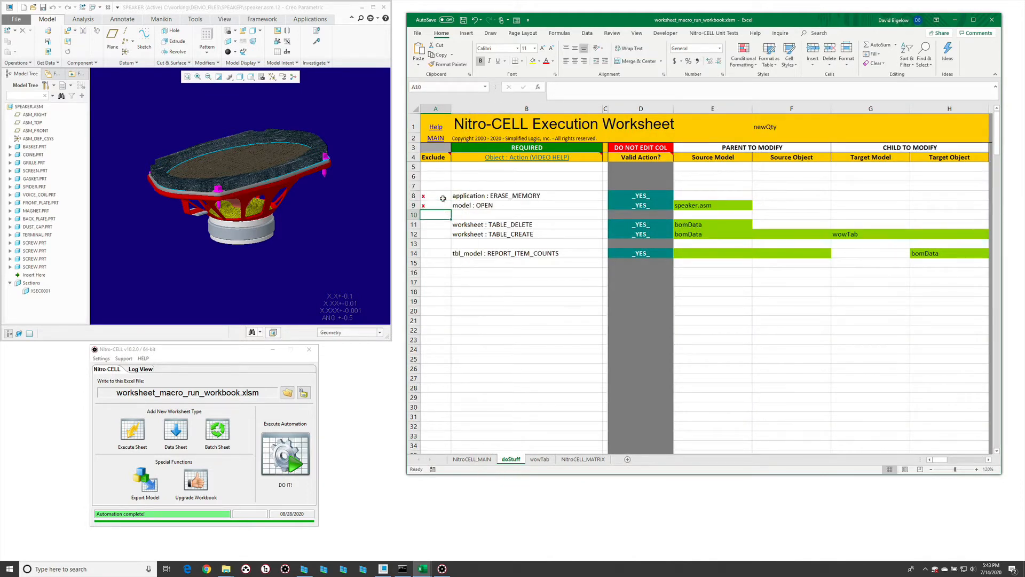
click(321, 241)
mouse_move(295, 239)
mouse_down()
mouse_move(296, 211)
mouse_move(325, 206)
mouse_move(309, 230)
mouse_up()
click(537, 326)
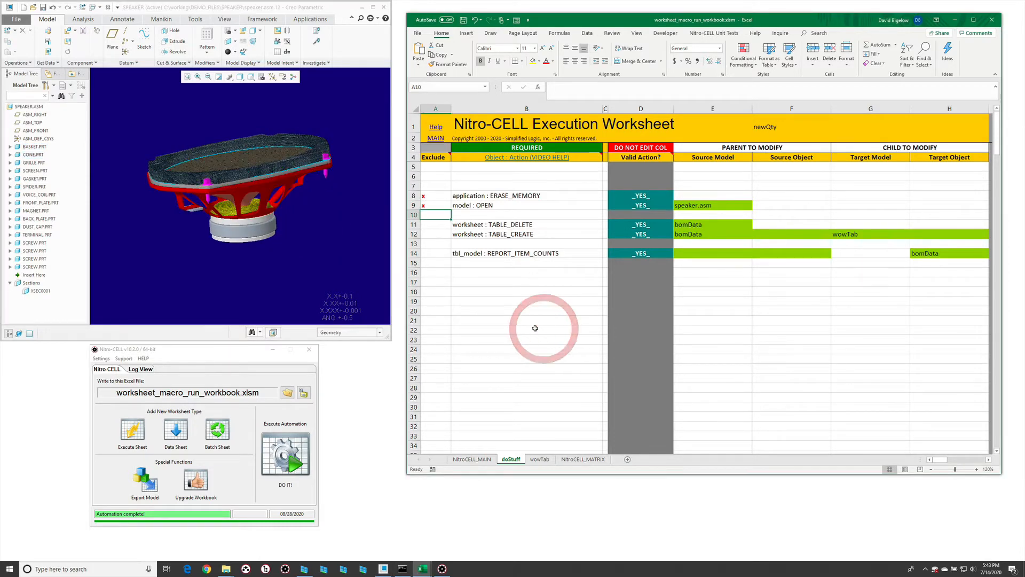
click(539, 460)
click(511, 459)
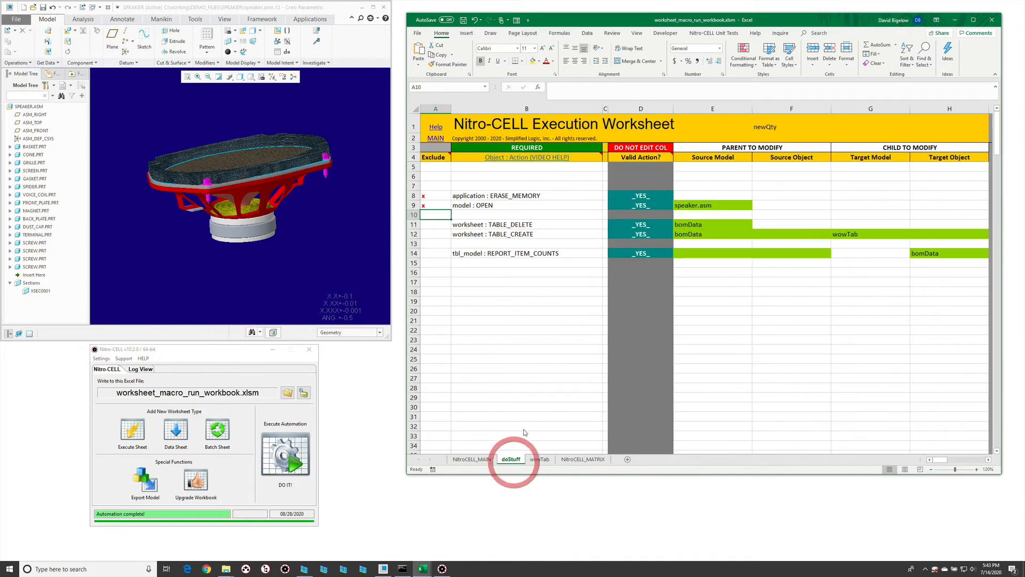
Start recording a new macro named addTenToTable from the doStuff sheet.
click(663, 33)
click(473, 47)
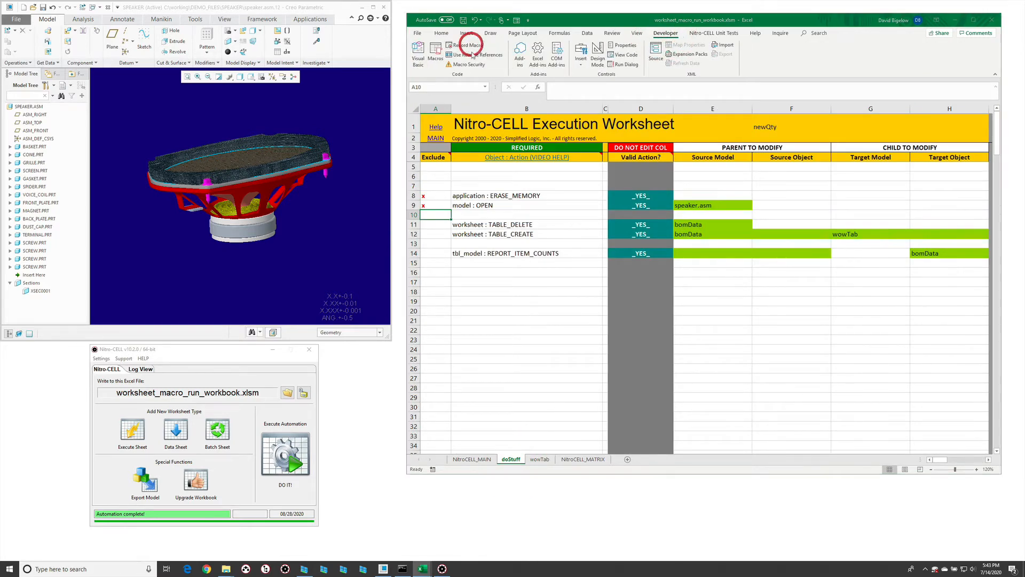
double_click(652, 212)
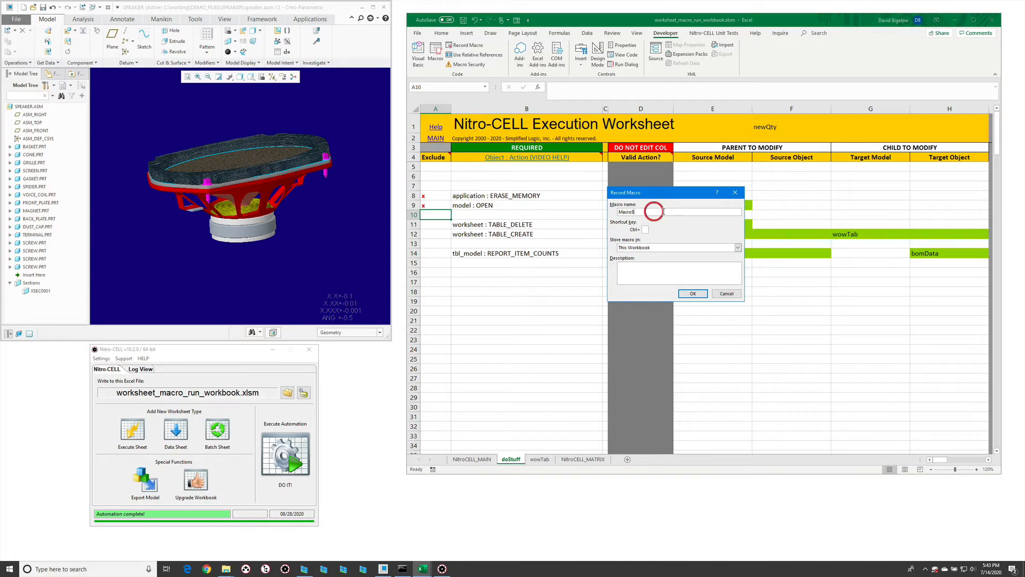
text(addTenToTable)
click(693, 294)
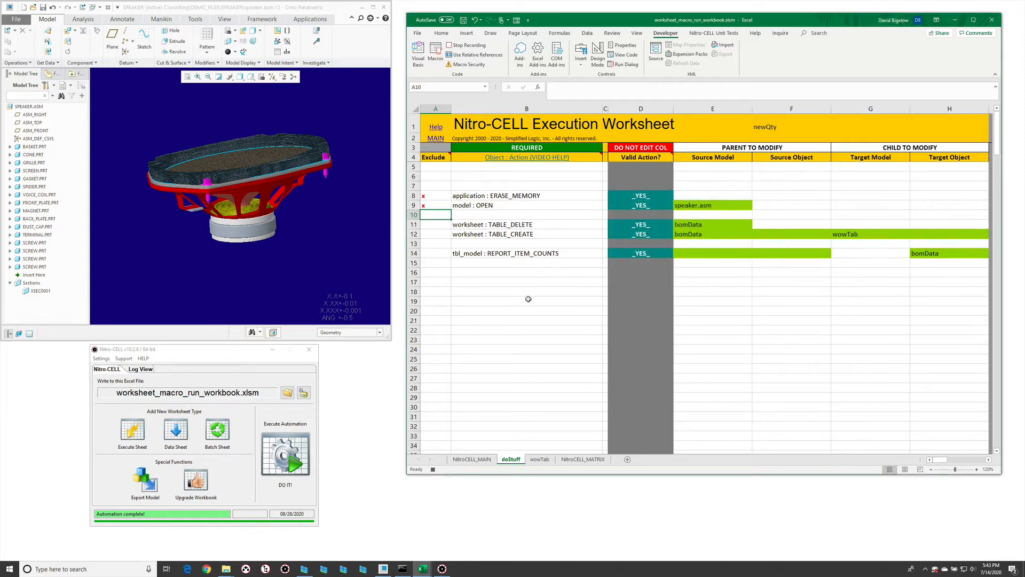
Add a table column with the header neNumber in cell F1 of the wowTab sheet.
click(538, 460)
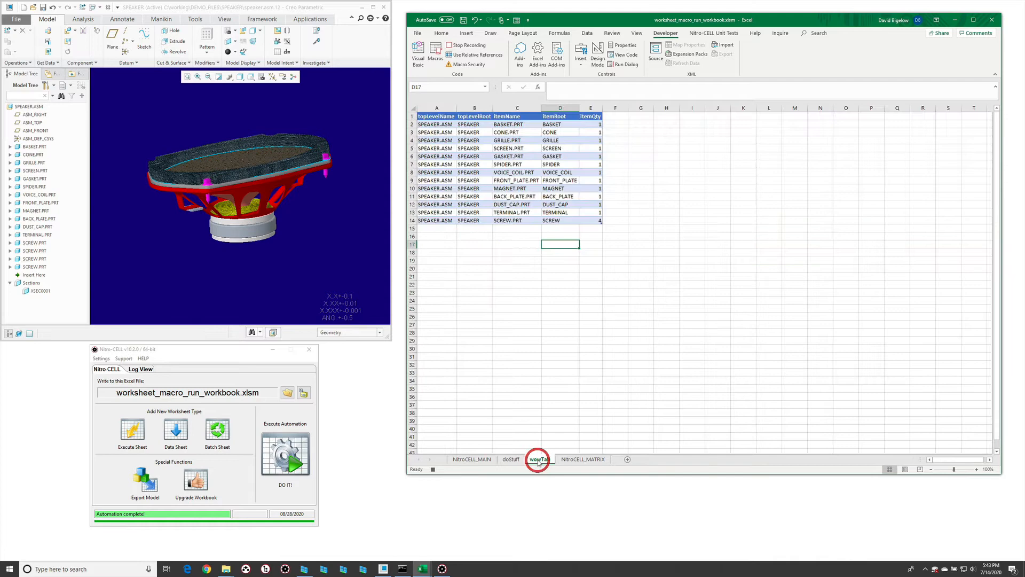
click(618, 118)
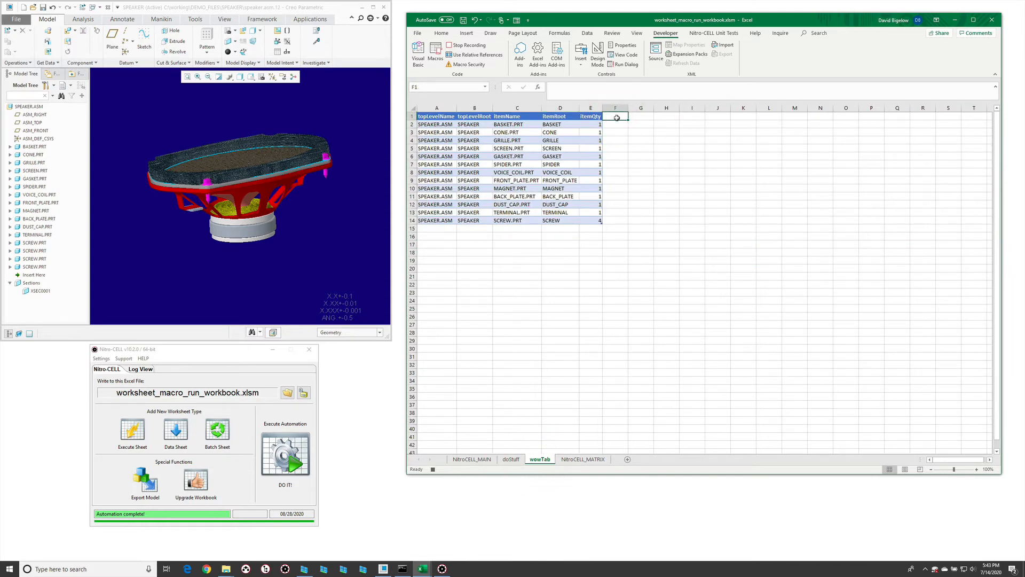
text(neNumber)
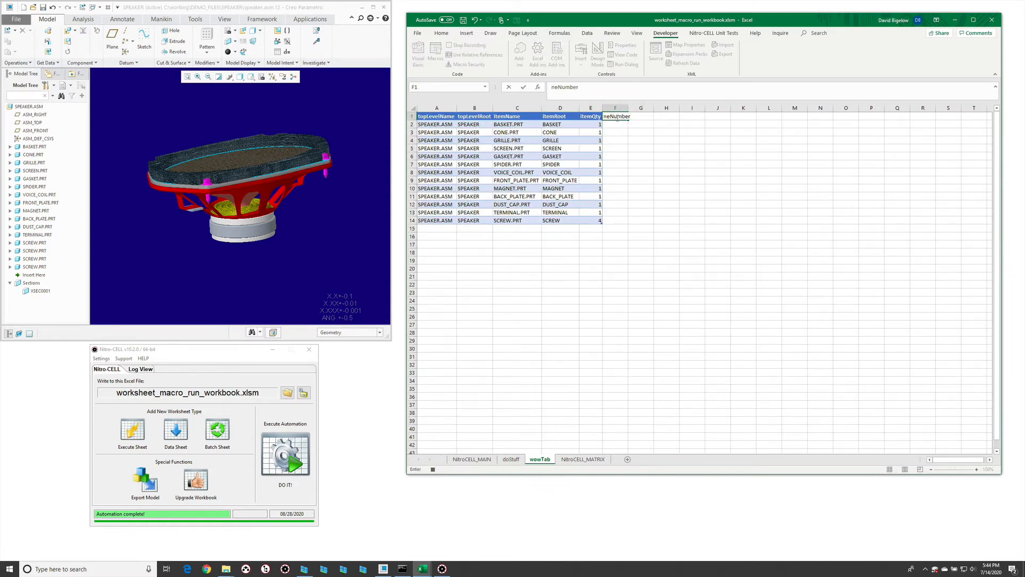
key(Return)
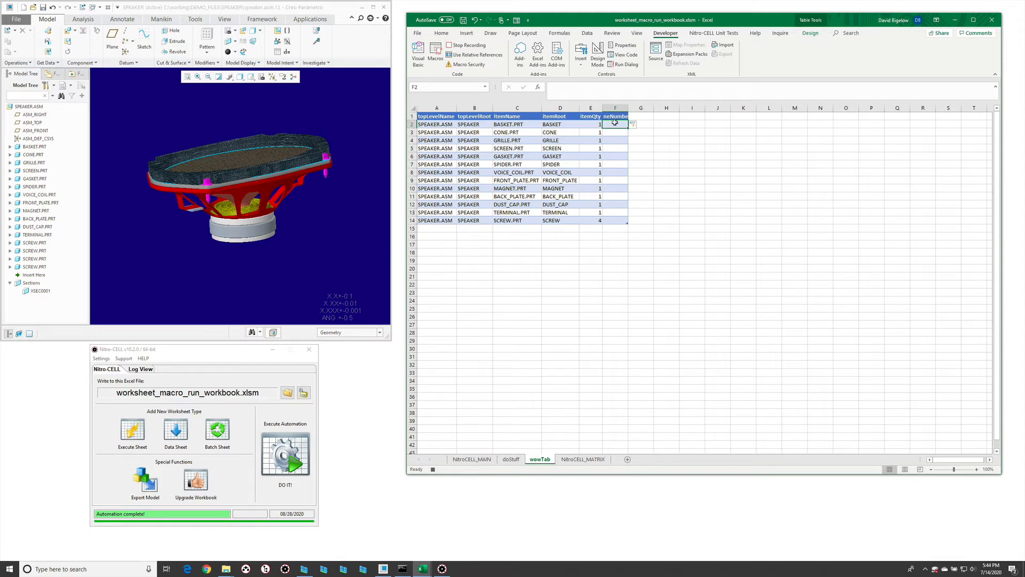
text(=)
key(Left)
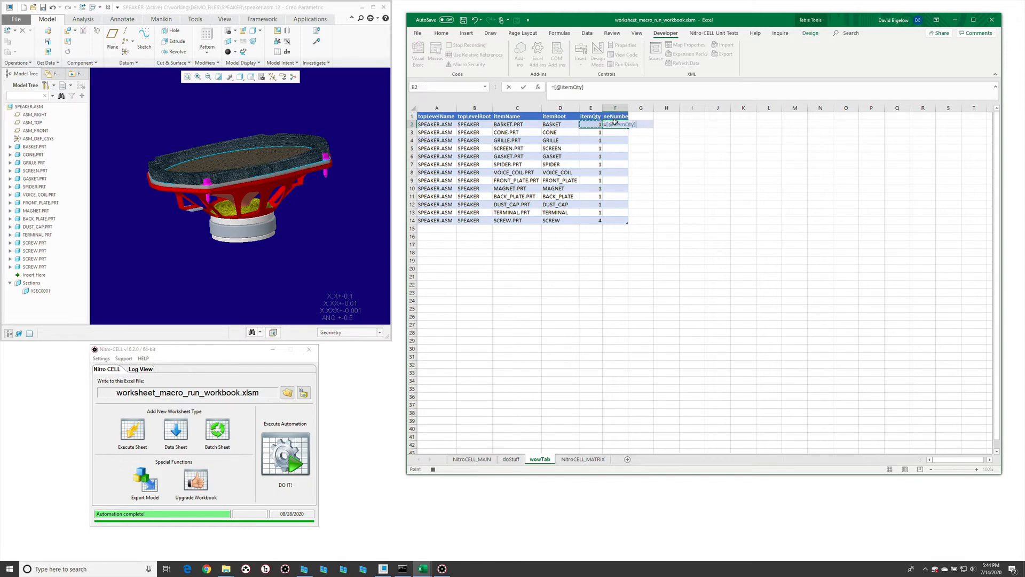
text(+10)
key(Return)
click(615, 122)
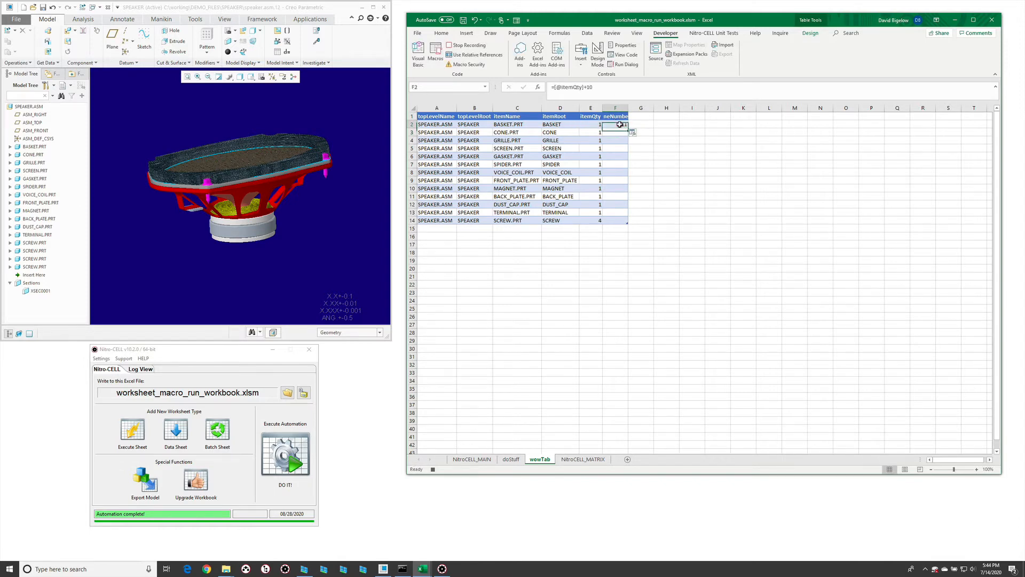
double_click(628, 128)
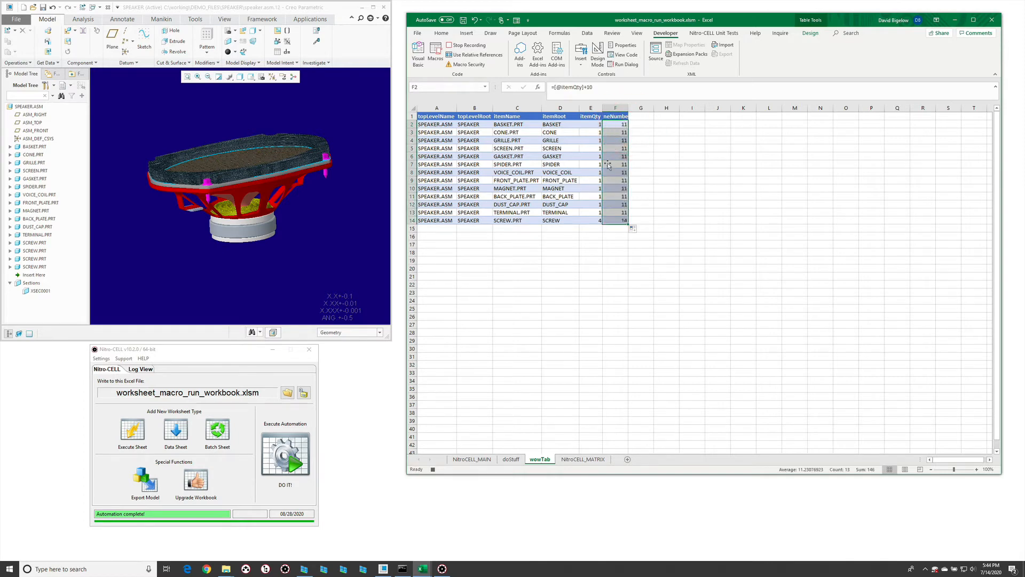
Stop recording the macro and check the workbook's macro list for addTenToTable.
click(467, 45)
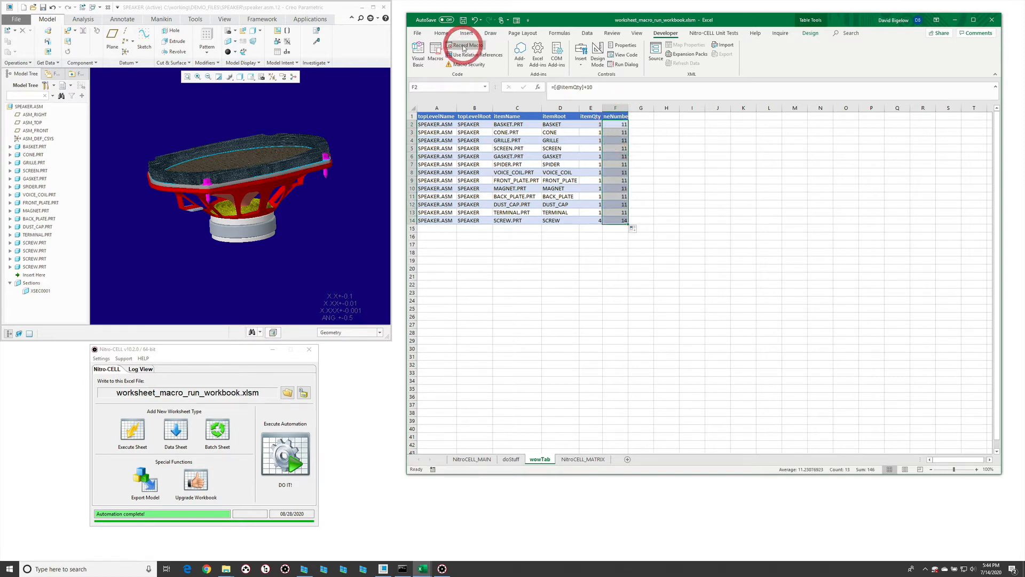
click(435, 57)
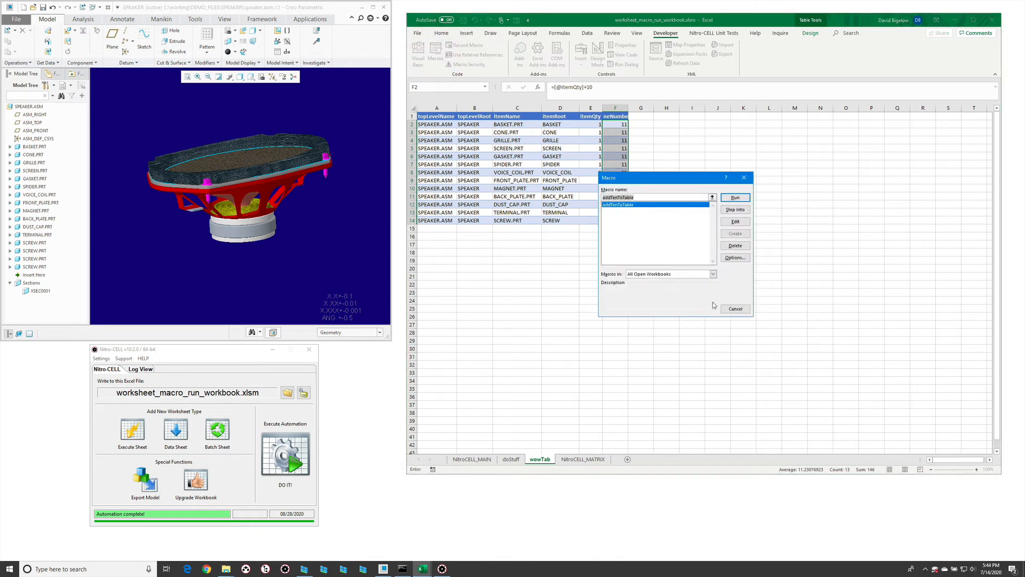
click(731, 309)
click(683, 284)
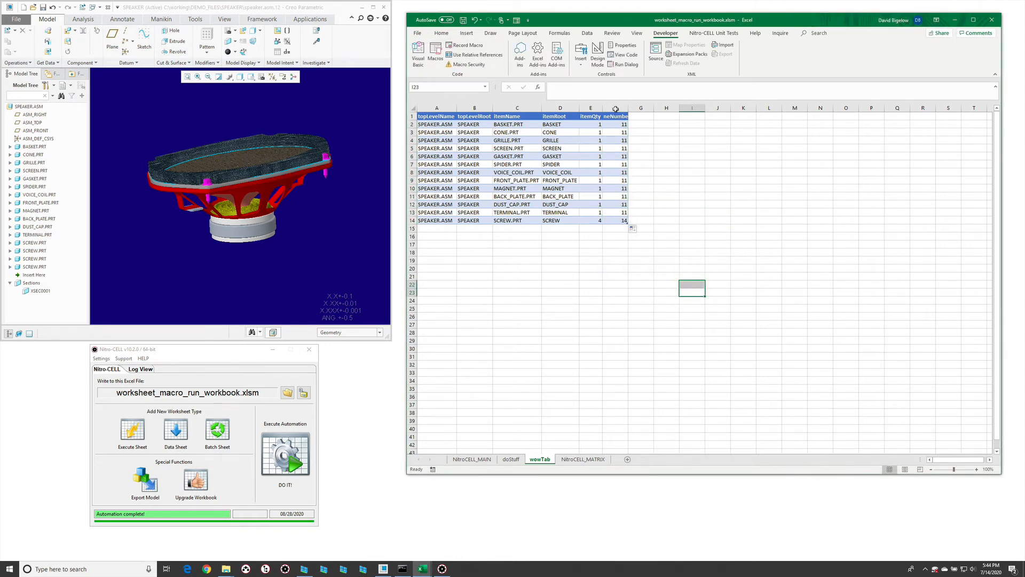
Delete columns F and G, including the neNumber column, from the wowTab sheet.
click(616, 109)
drag(617, 108, 641, 109)
right_click(640, 109)
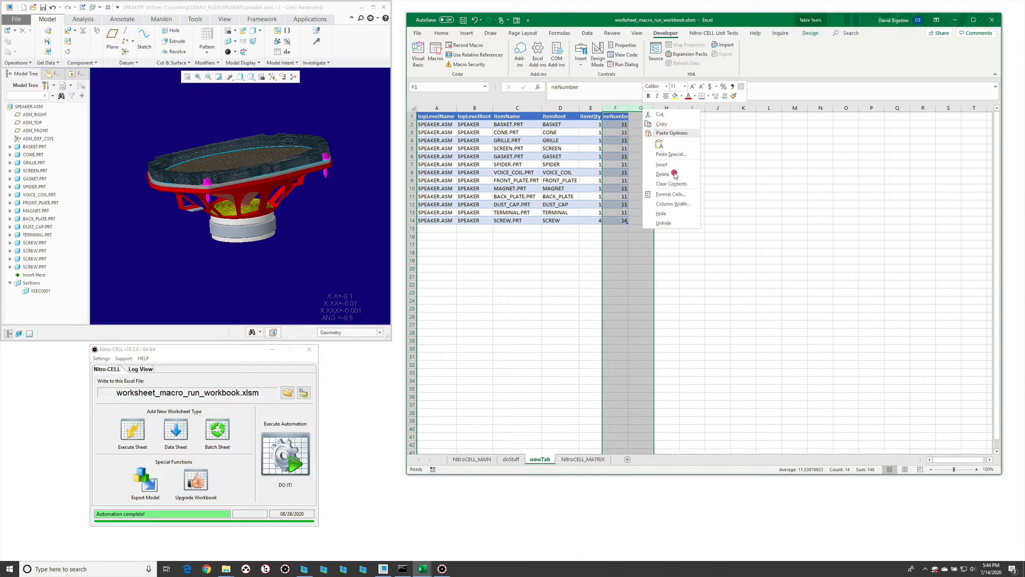
click(674, 172)
click(613, 249)
Test the addTenToTable macro by running it on wowTab, and remove columns F and G again.
click(436, 51)
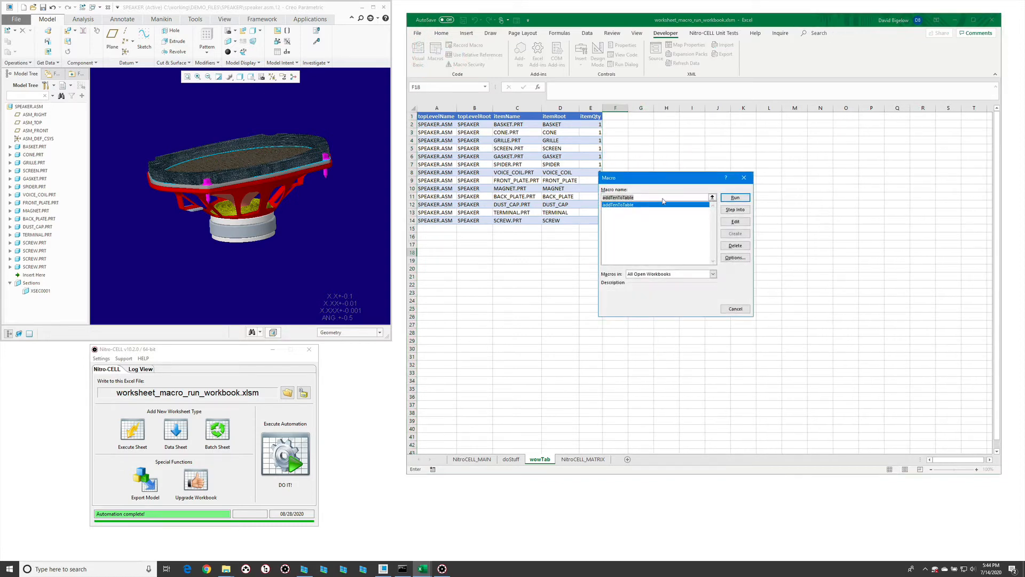
click(729, 198)
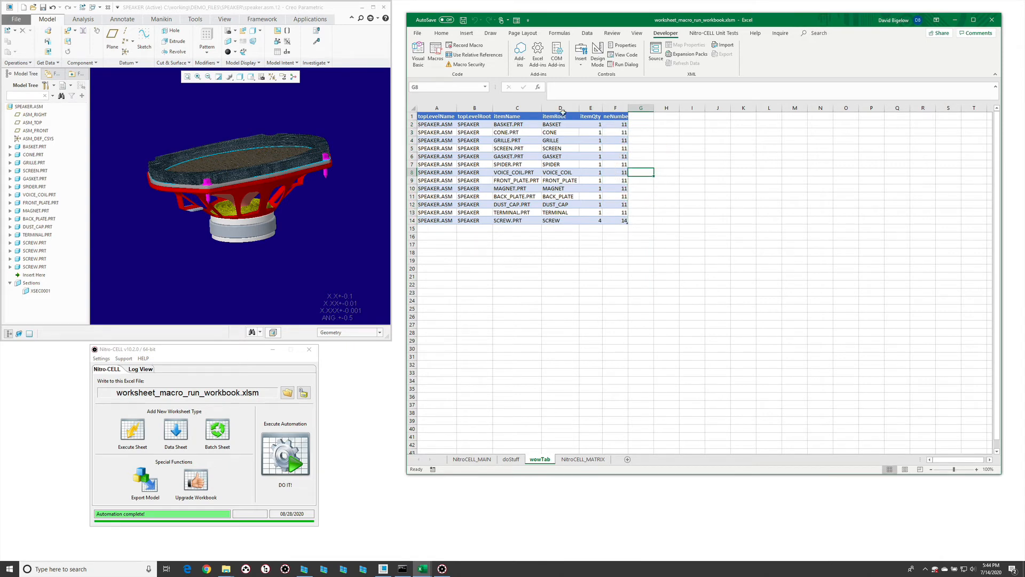
drag(617, 108, 640, 109)
right_click(639, 110)
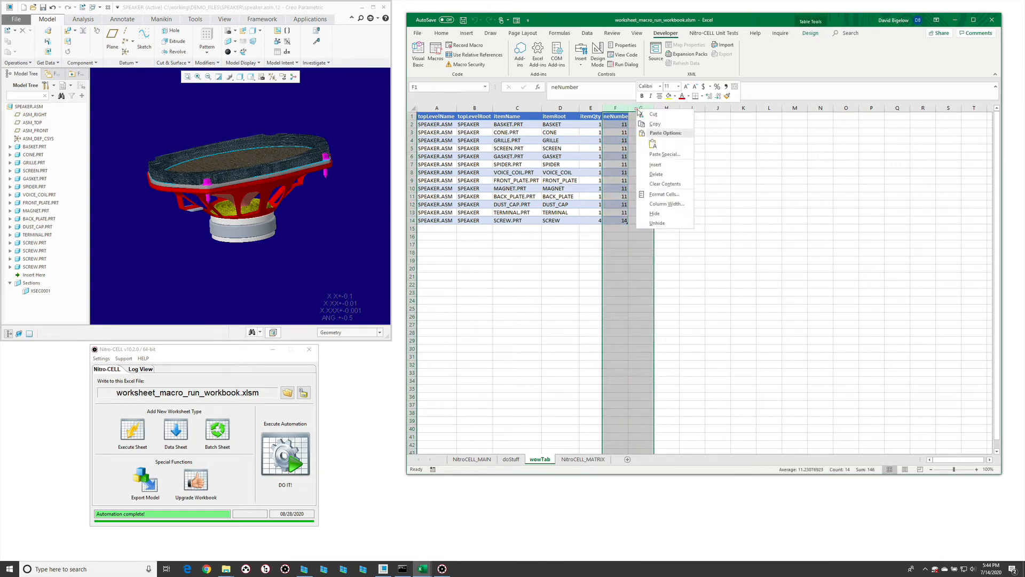
click(656, 174)
click(641, 236)
Open the Visual Basic editor and examine the code windows of ThisWorkbook and the NitroCELL_MATRIX sheet.
click(426, 52)
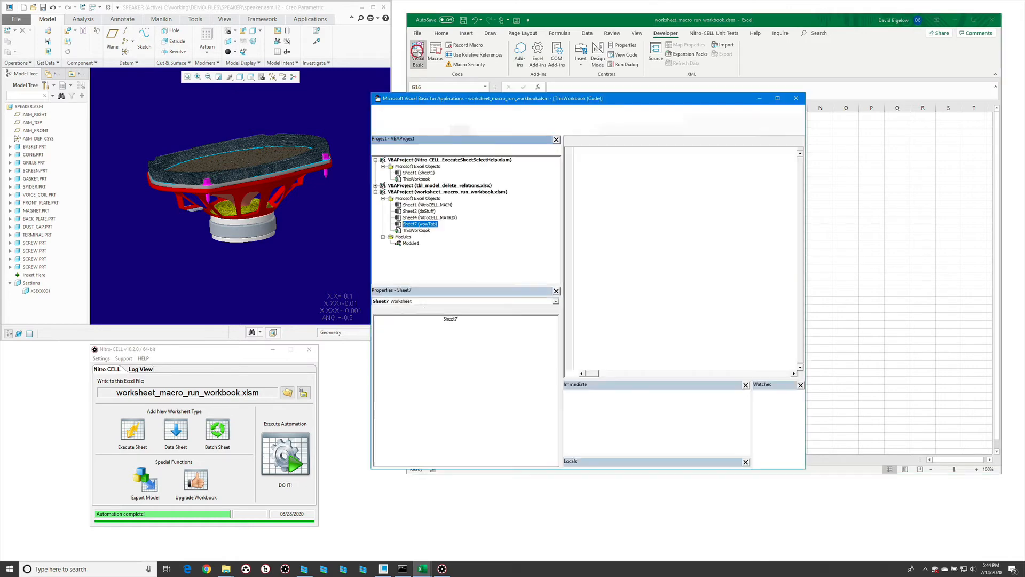
double_click(417, 231)
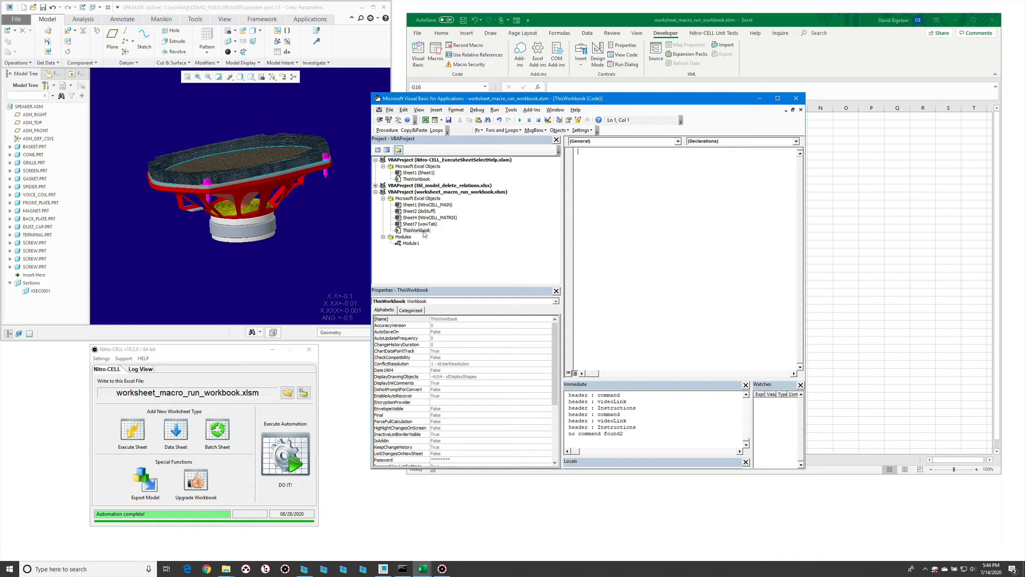
double_click(421, 229)
click(614, 198)
double_click(424, 218)
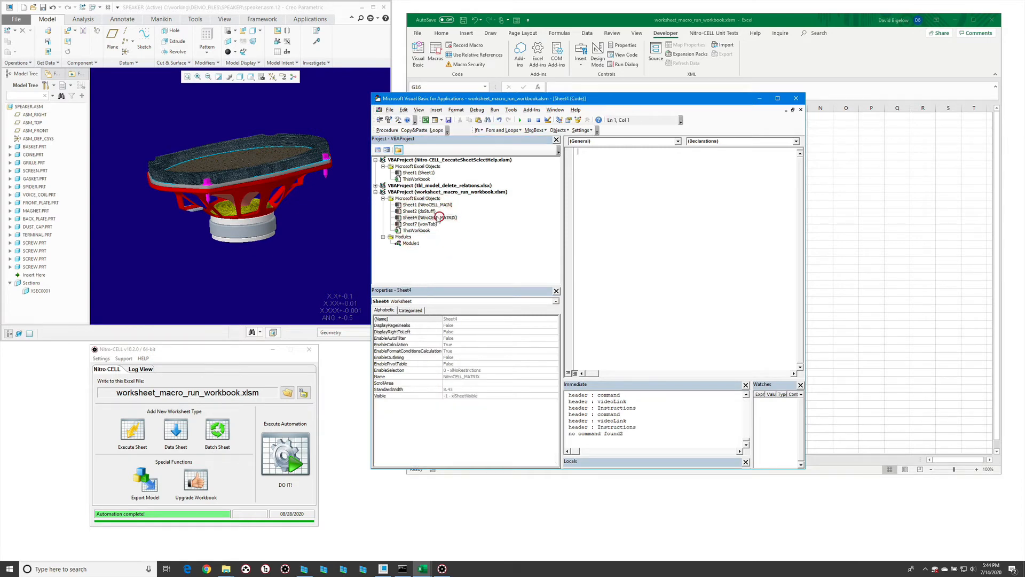
double_click(425, 231)
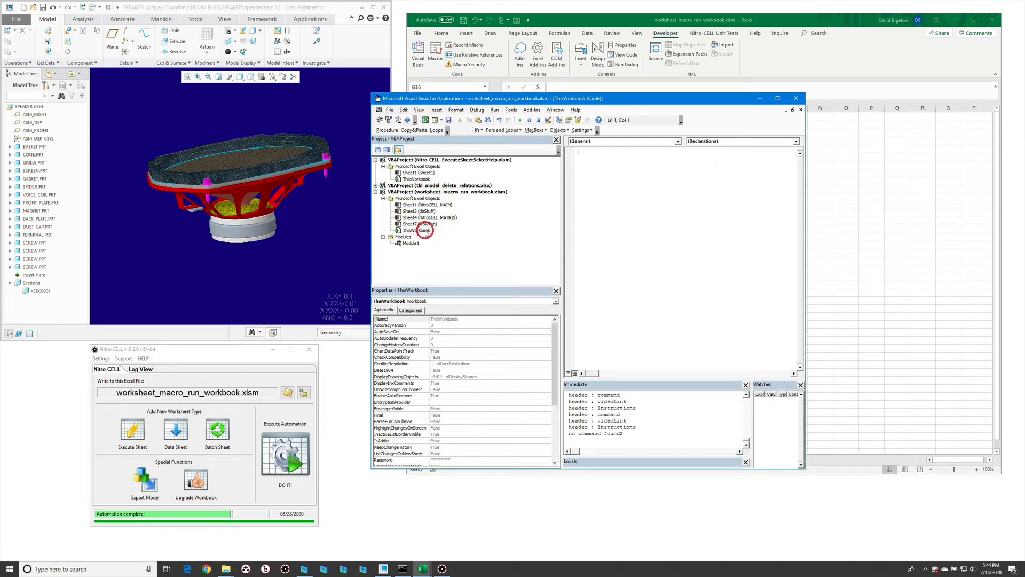
Examine the recorded addTenToTable code in Module1, close the Visual Basic editor and return to the wowTab sheet.
click(411, 243)
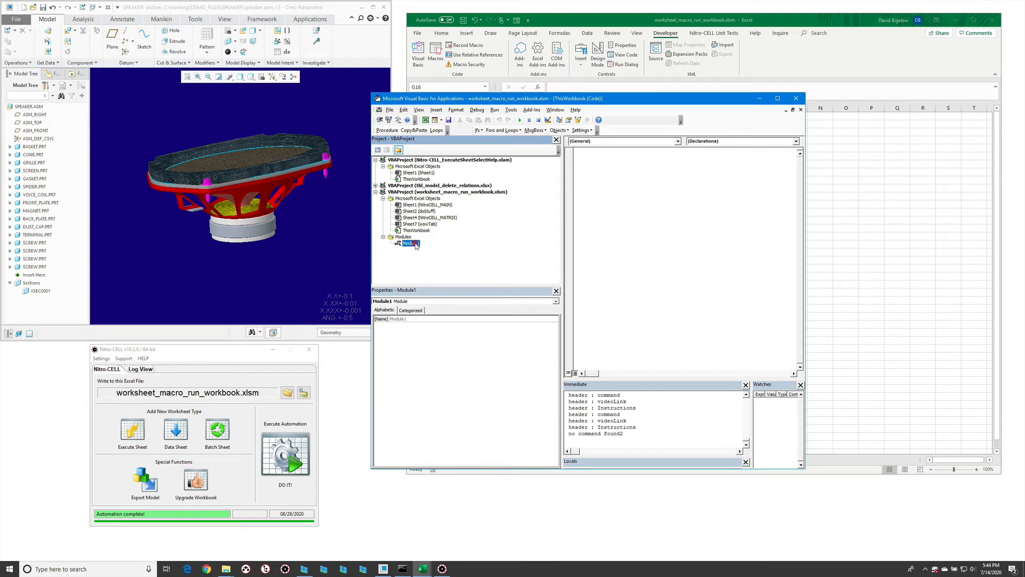
double_click(411, 244)
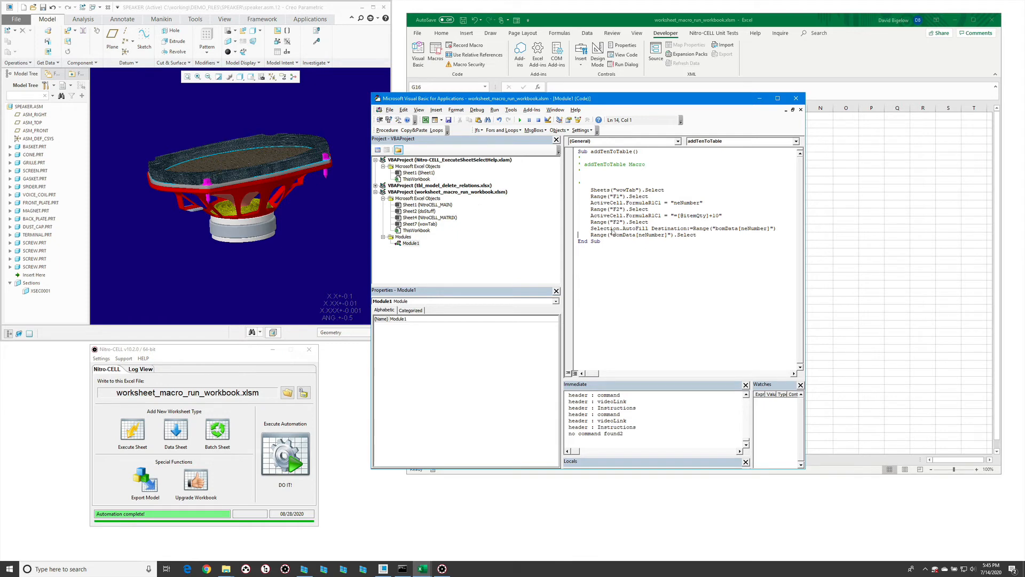
click(796, 98)
click(547, 244)
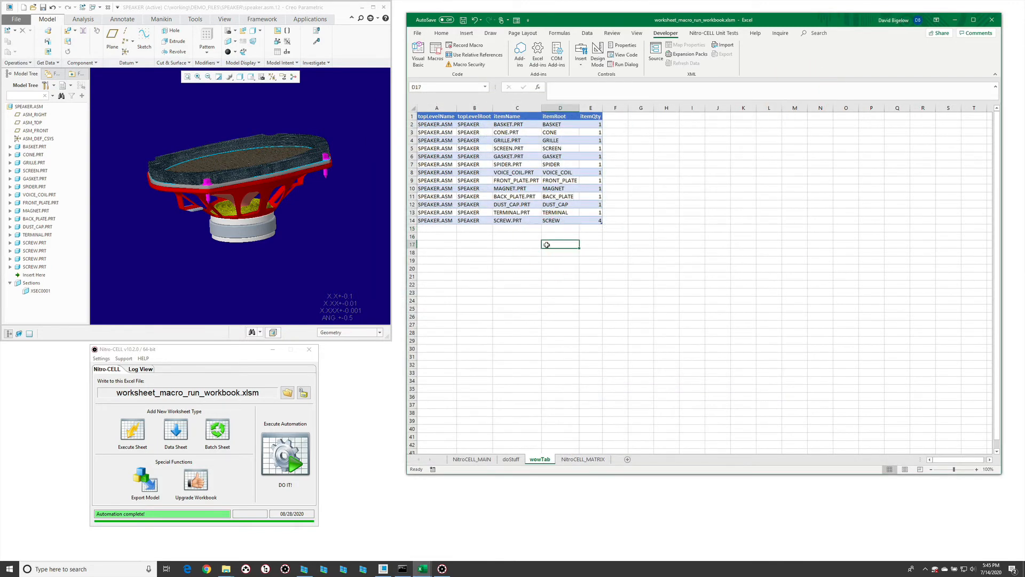
Add the command worksheet : MACRO_RUN_APPLICATION in cell B18 of the doStuff sheet, using an nc_command reference.
click(511, 460)
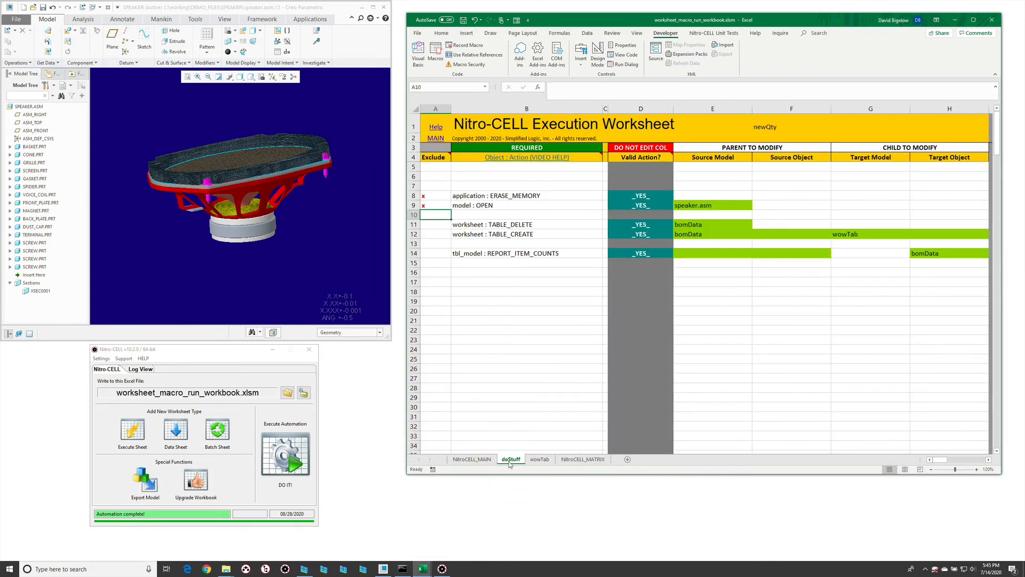
click(471, 285)
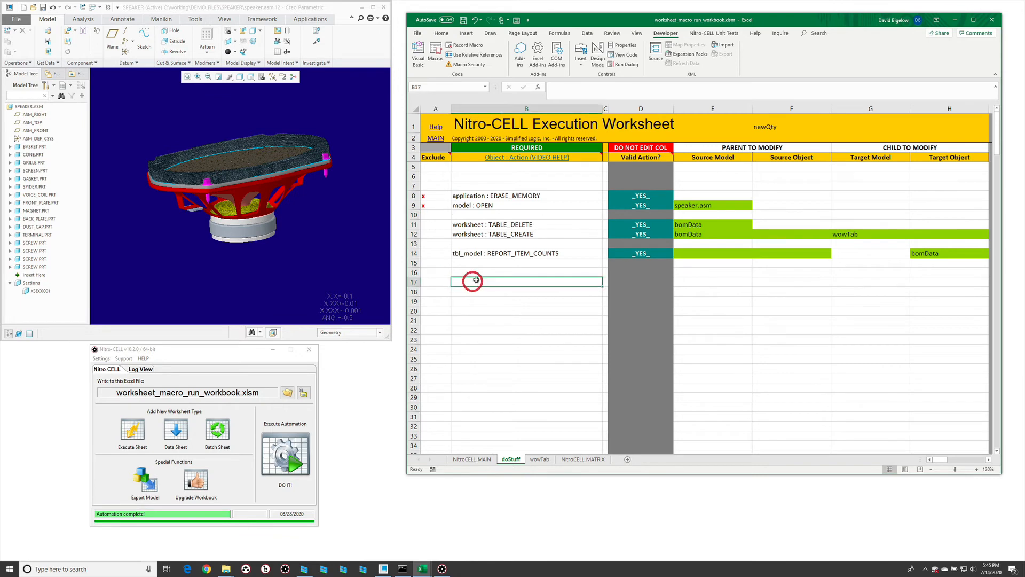
click(203, 396)
click(552, 386)
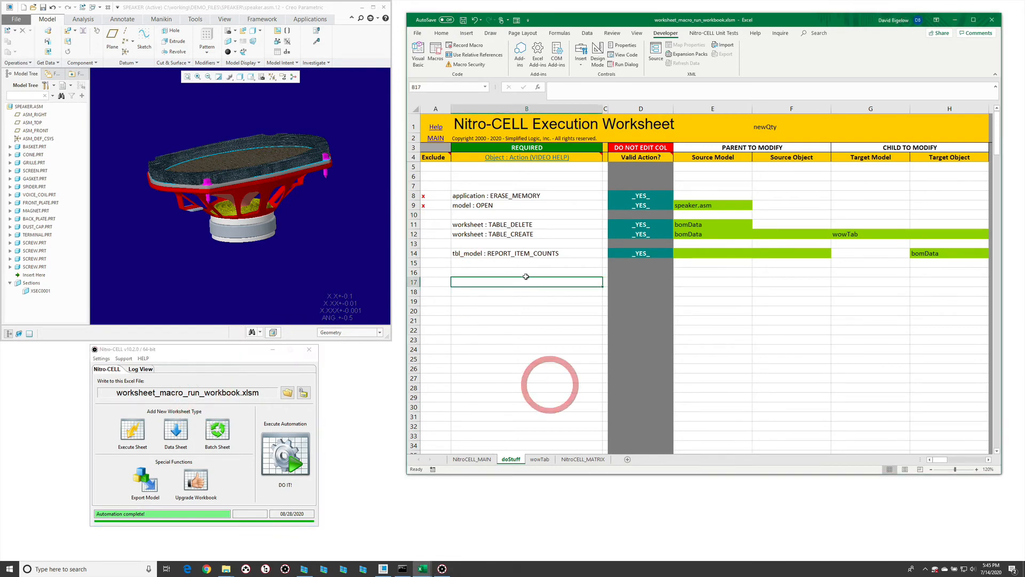
click(487, 308)
click(494, 292)
text(=nc)
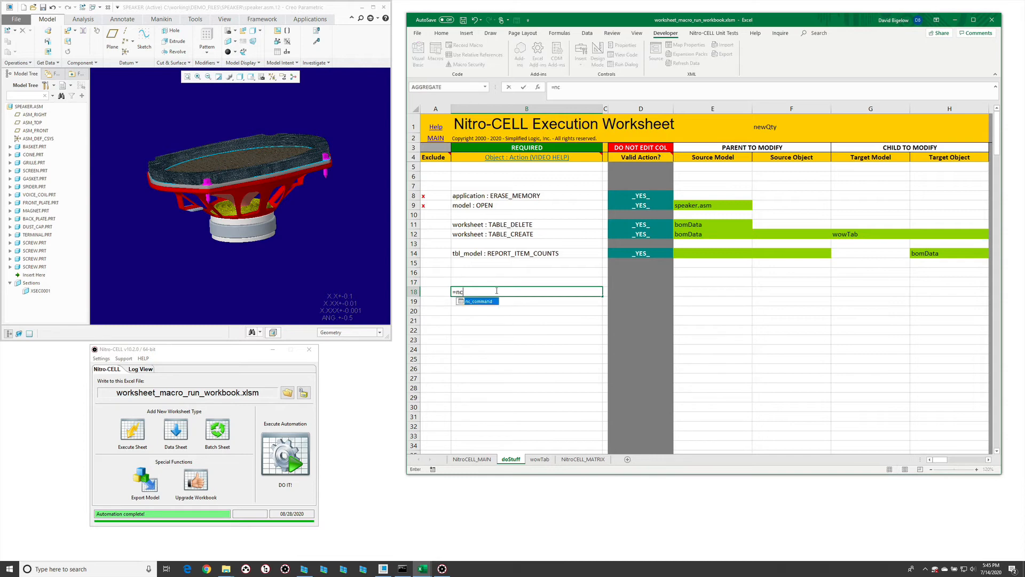
text(_command[mac)
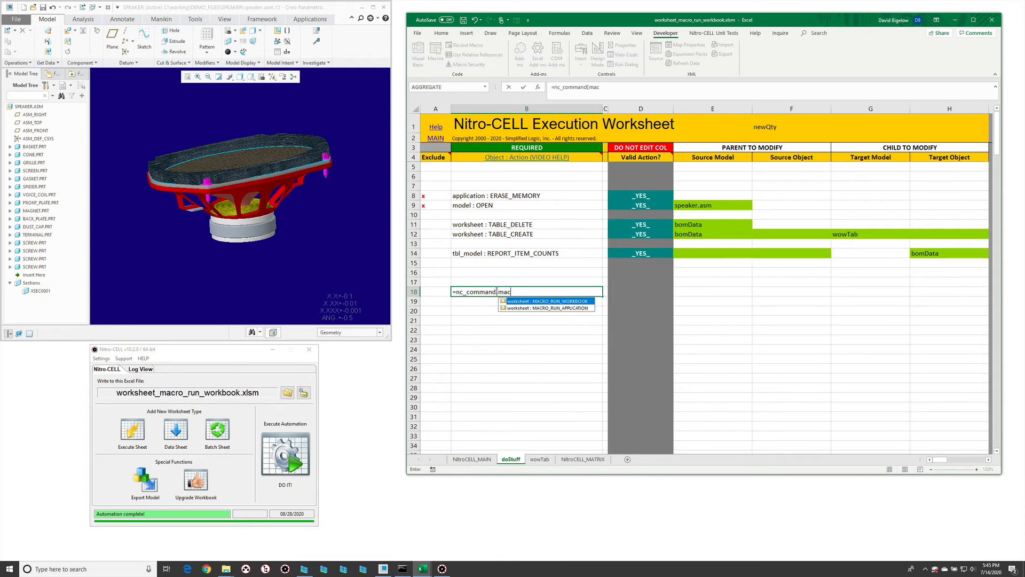
key(Tab)
key(Return)
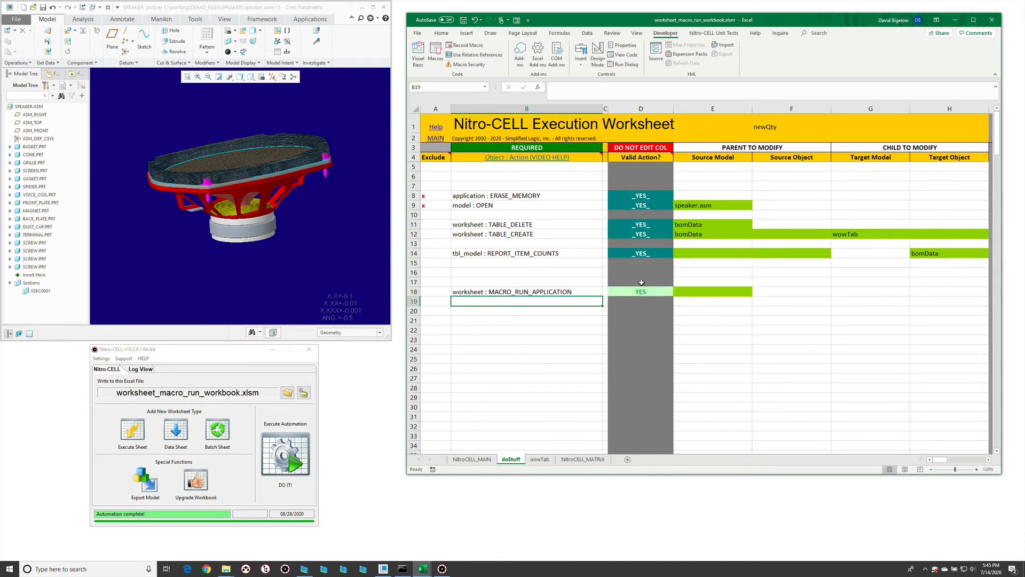
Enter addTenToTable as the macro name argument in cell E18, in the Source Model column.
click(697, 294)
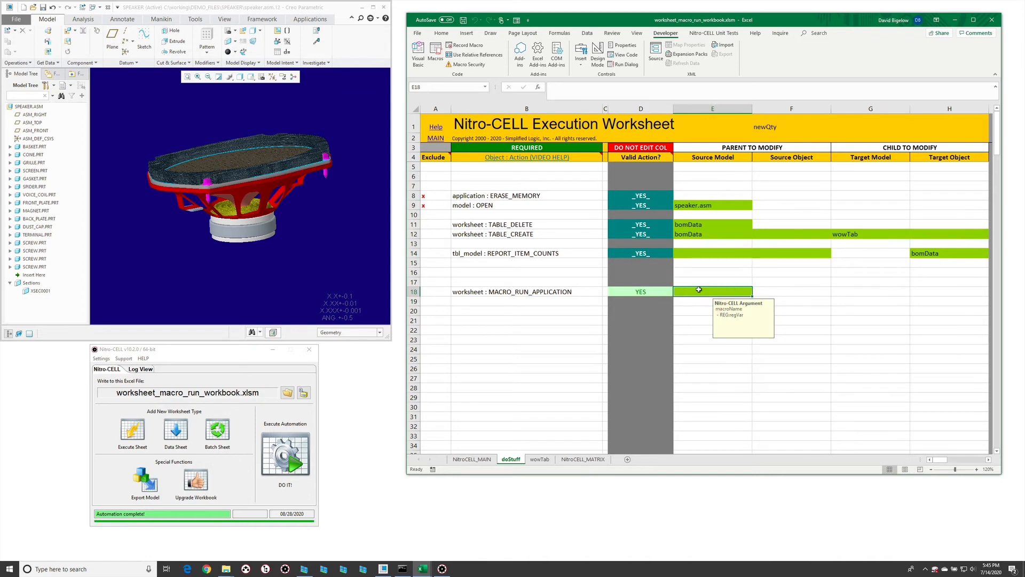
text(addTenTo)
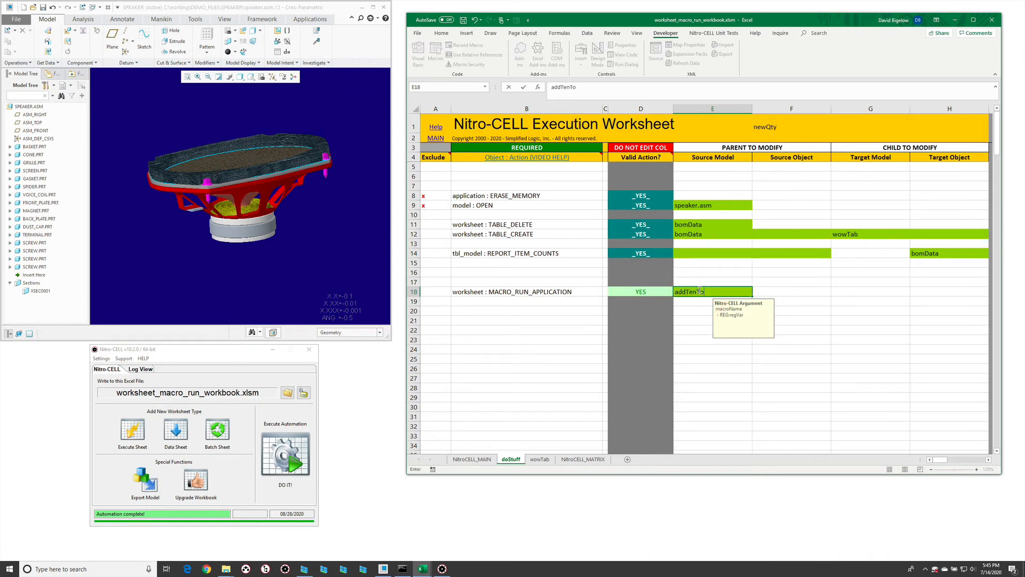
text(Table)
key(Return)
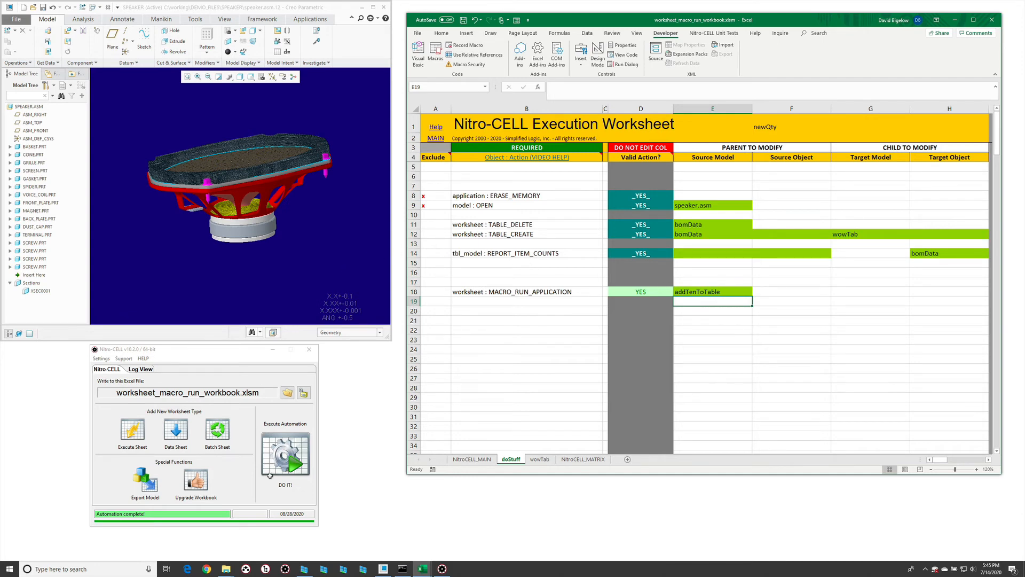
Execute the Nitro-CELL automation and check the neNumber column it fills on the wowTab sheet.
click(289, 457)
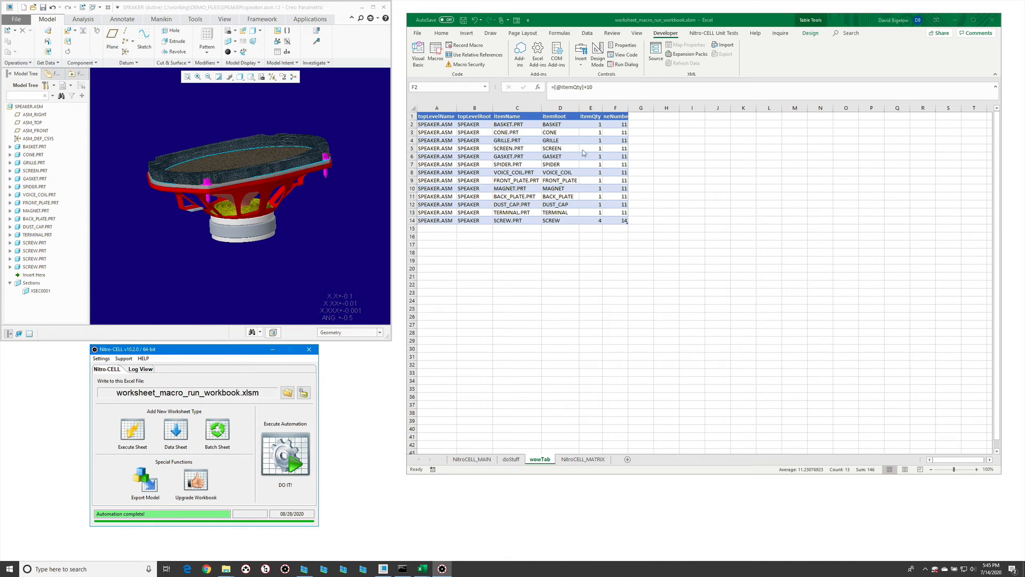
mouse_move(306, 250)
mouse_down()
mouse_move(306, 230)
mouse_move(296, 248)
mouse_up()
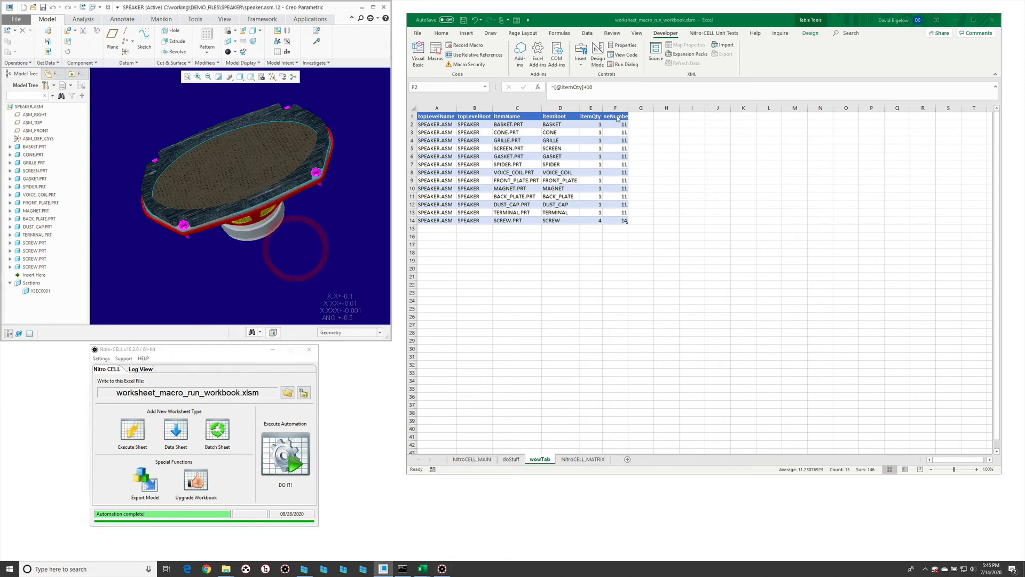
click(624, 143)
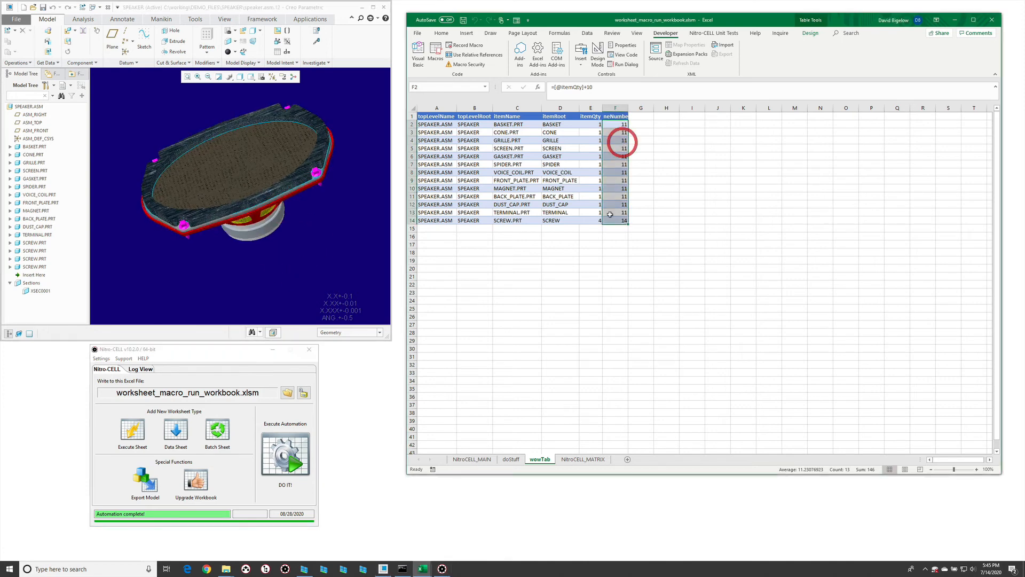
click(511, 459)
Switch to Creo Parametric and assemble basket.prt twice and gasket.prt once into the speaker assembly as packaged components.
click(305, 258)
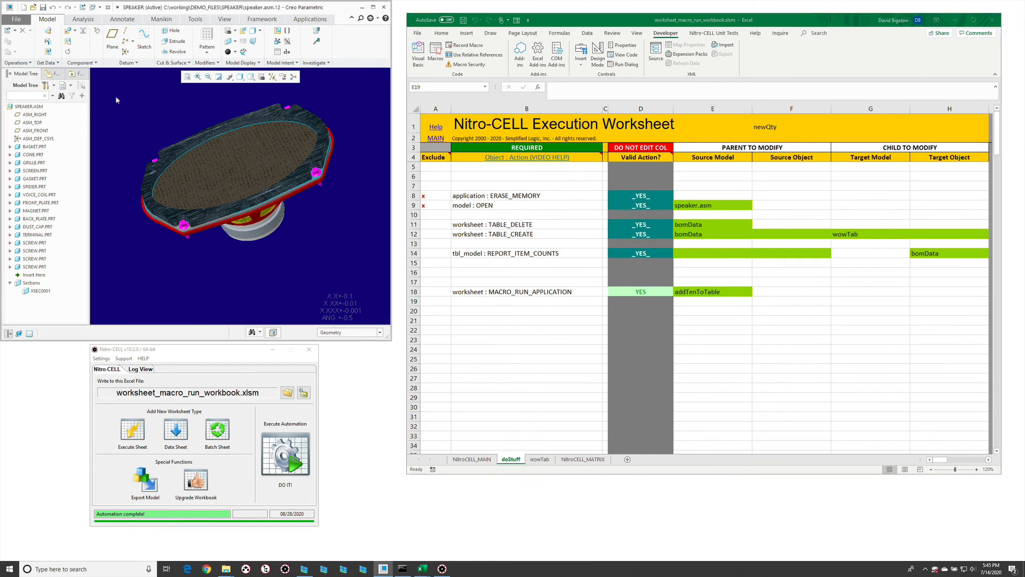
click(69, 29)
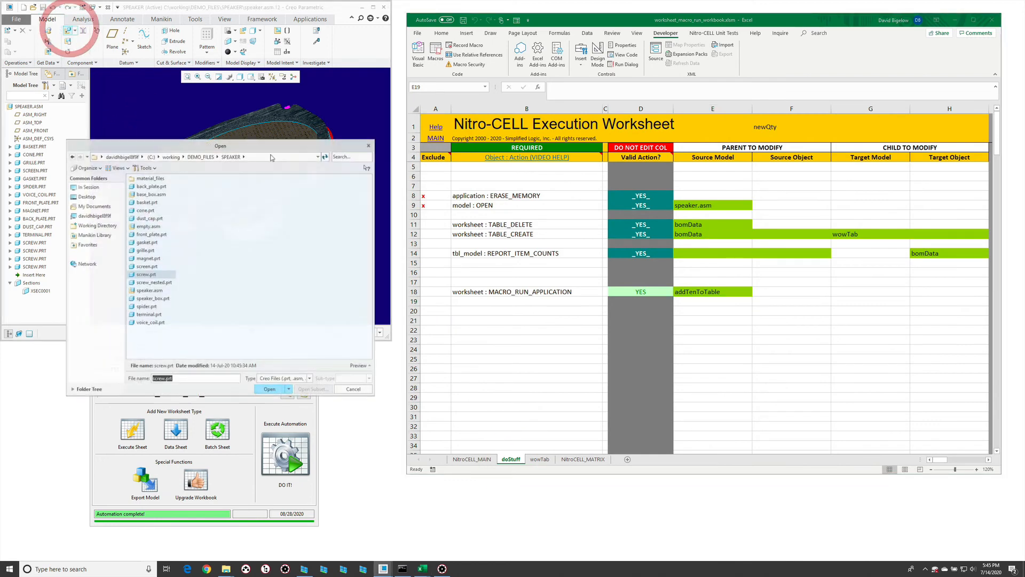
double_click(140, 206)
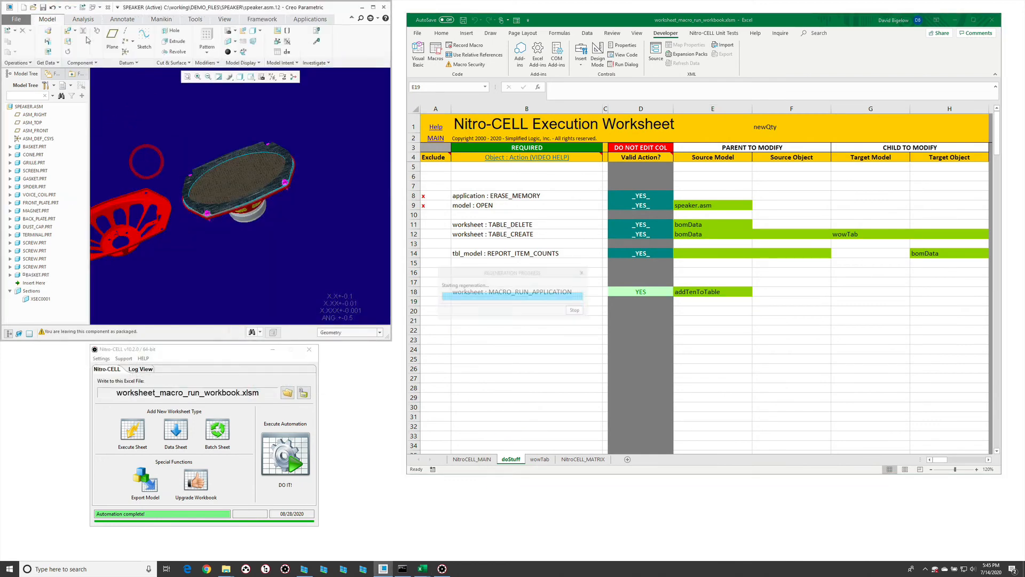
click(67, 30)
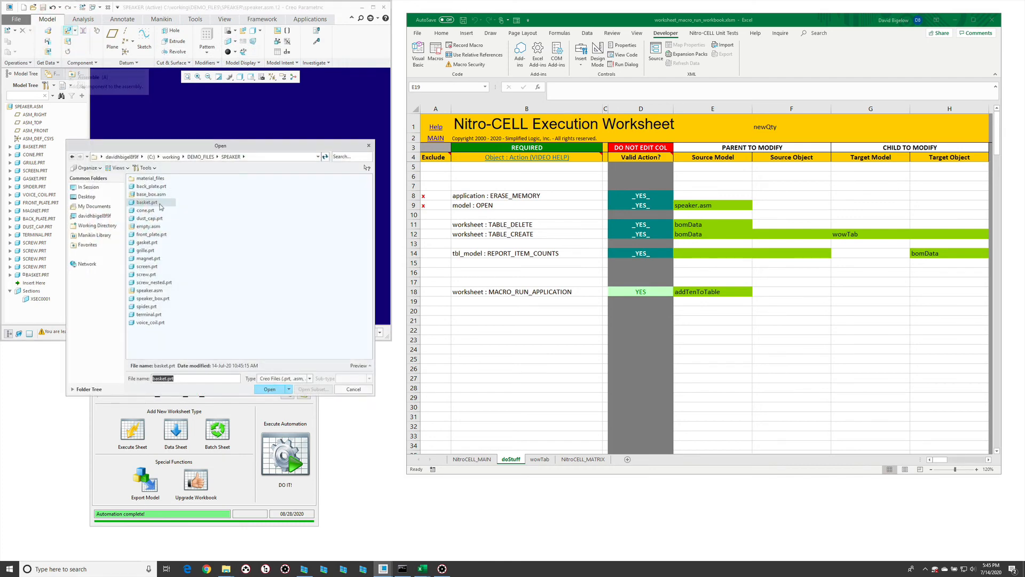
double_click(162, 207)
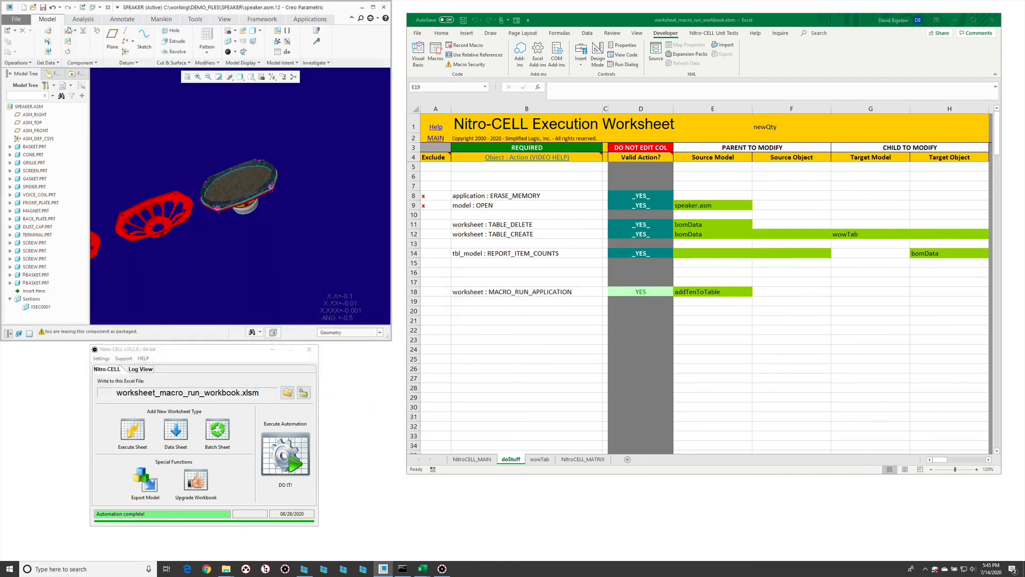
click(68, 30)
double_click(148, 243)
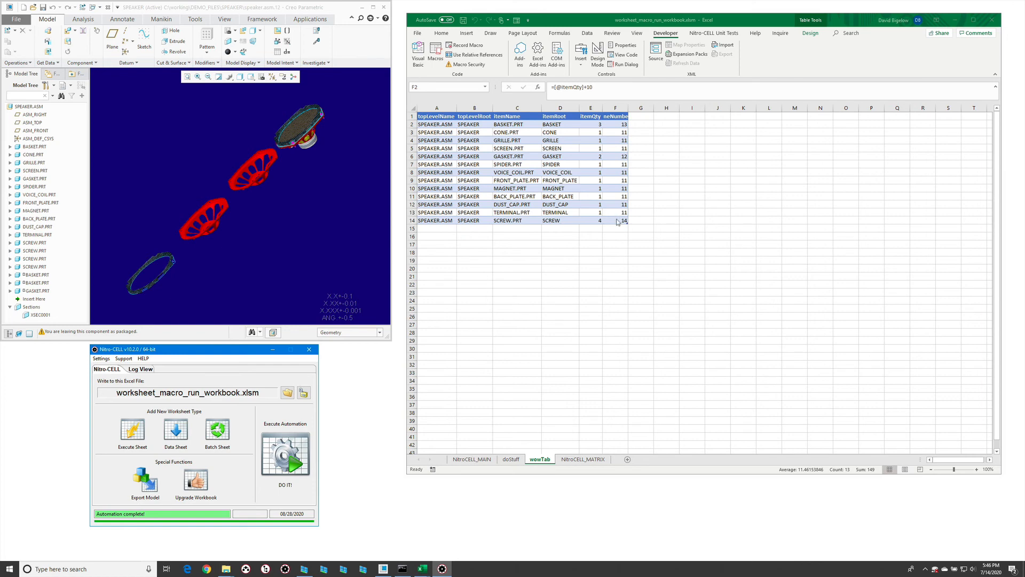
Return to the doStuff sheet in Excel and select cell B21 below the macro command.
click(511, 460)
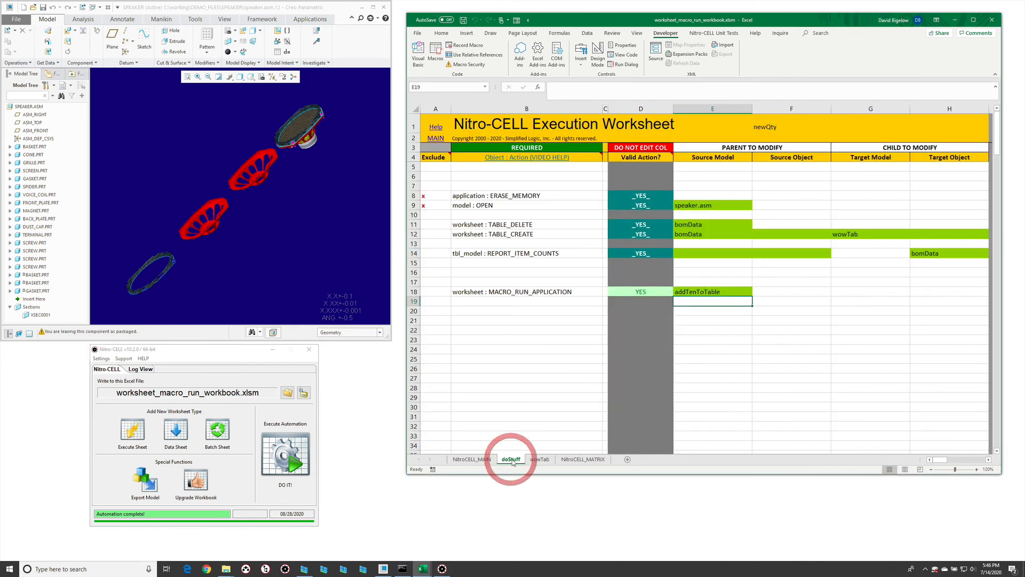
click(549, 319)
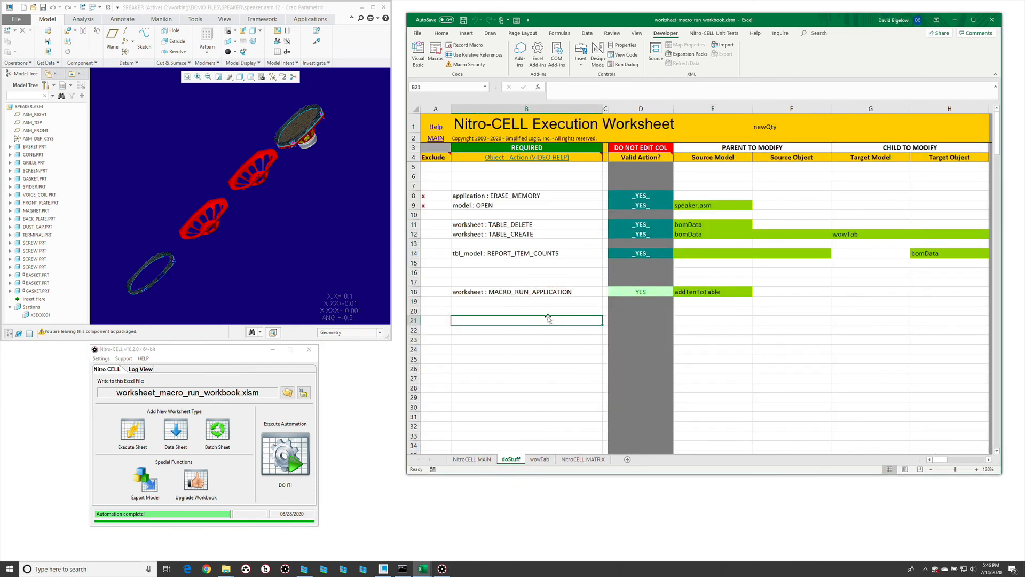